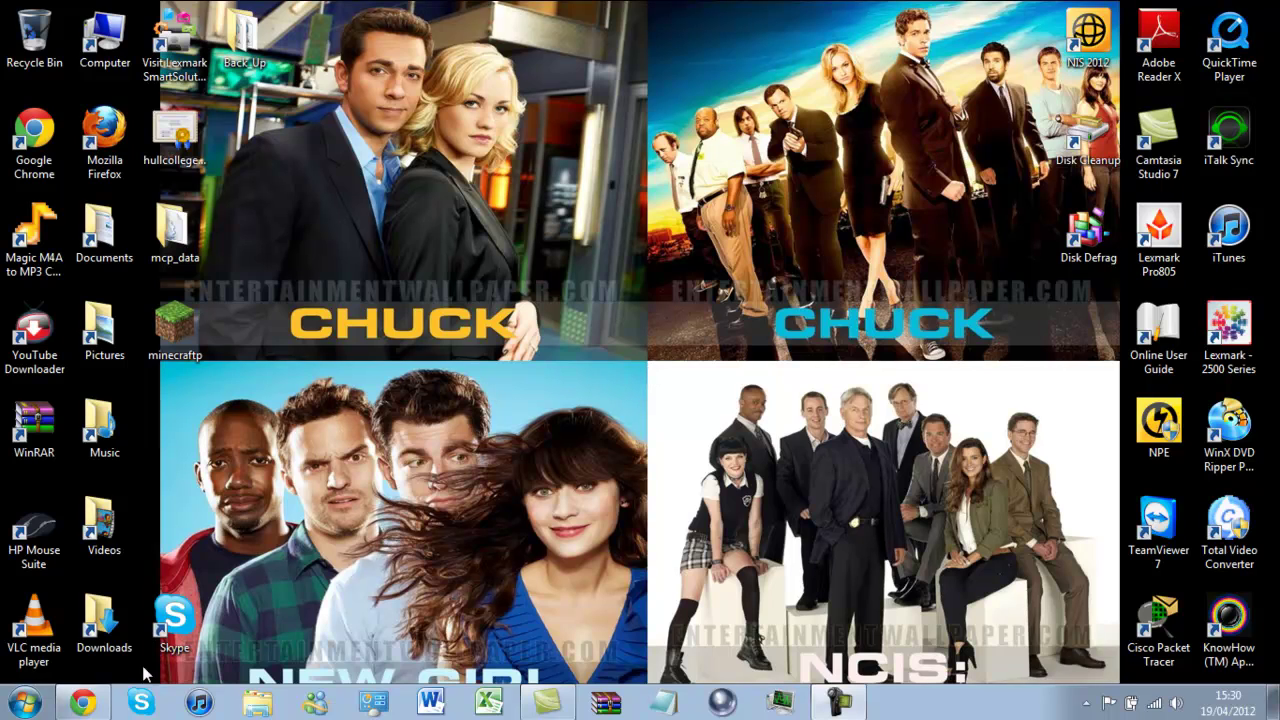
Switch to Google Chrome and search Google for "sizer"
left_click(104, 703)
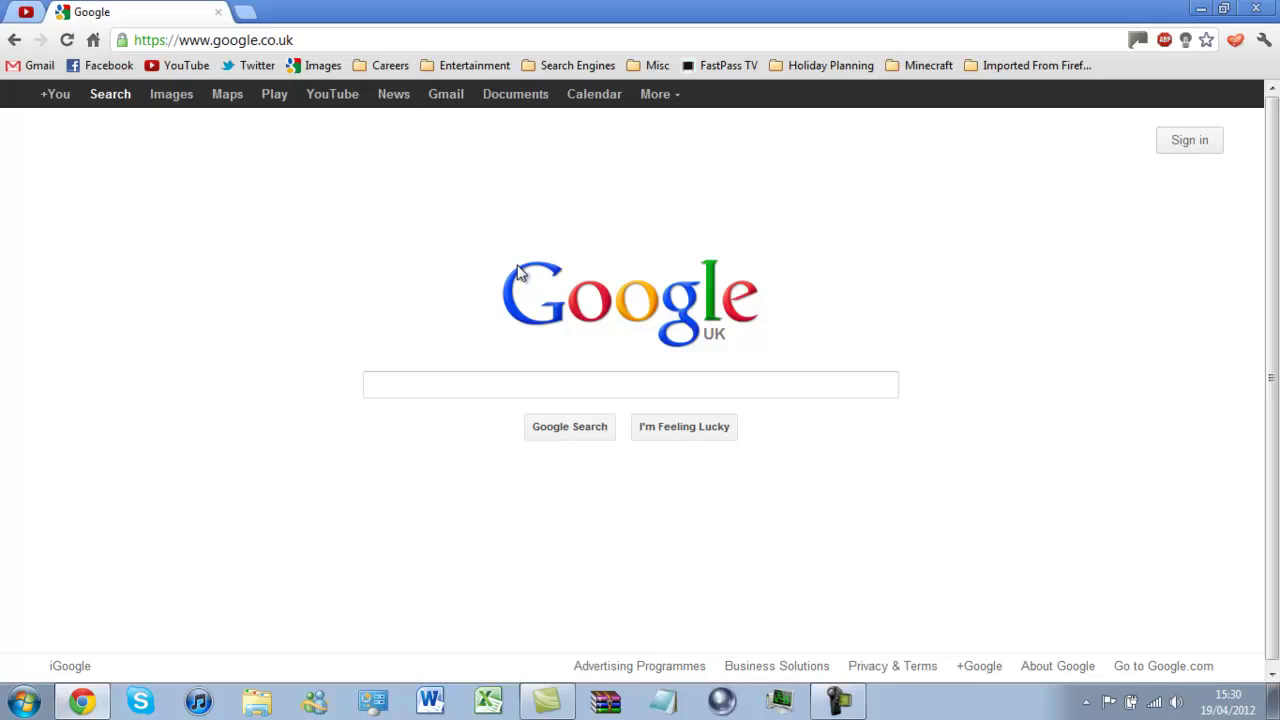
left_click(480, 381)
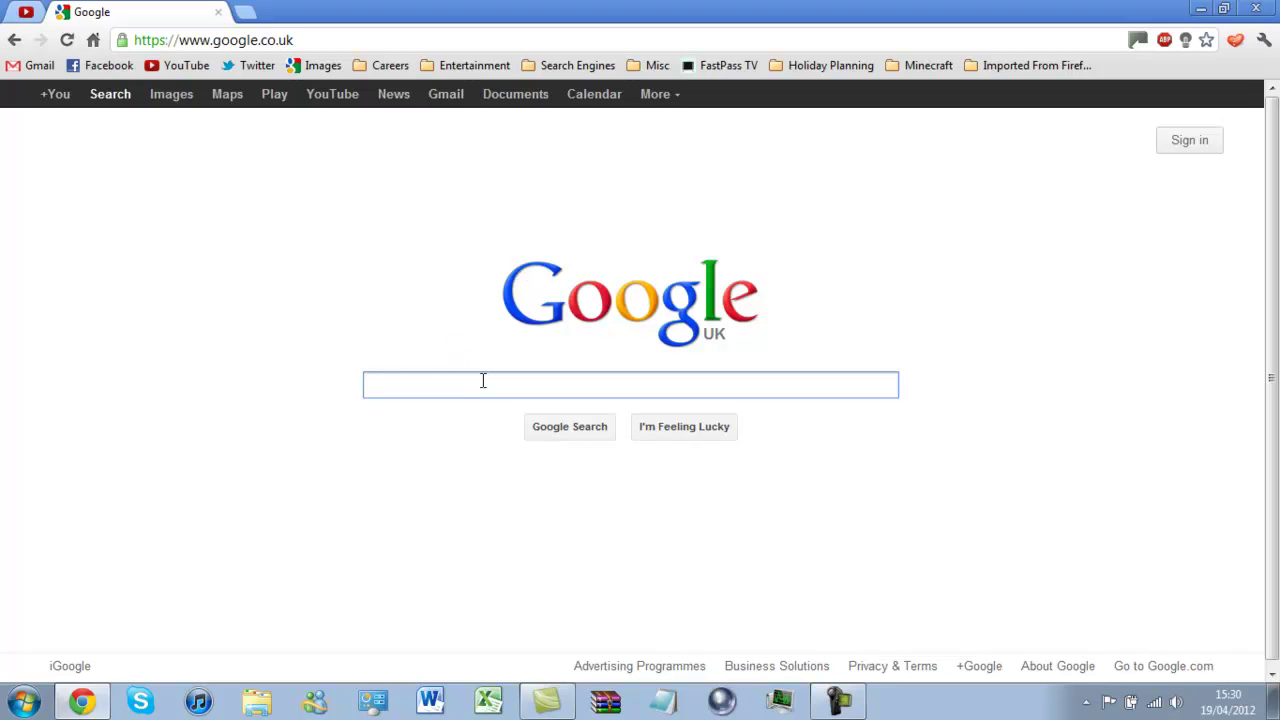
type("sizer")
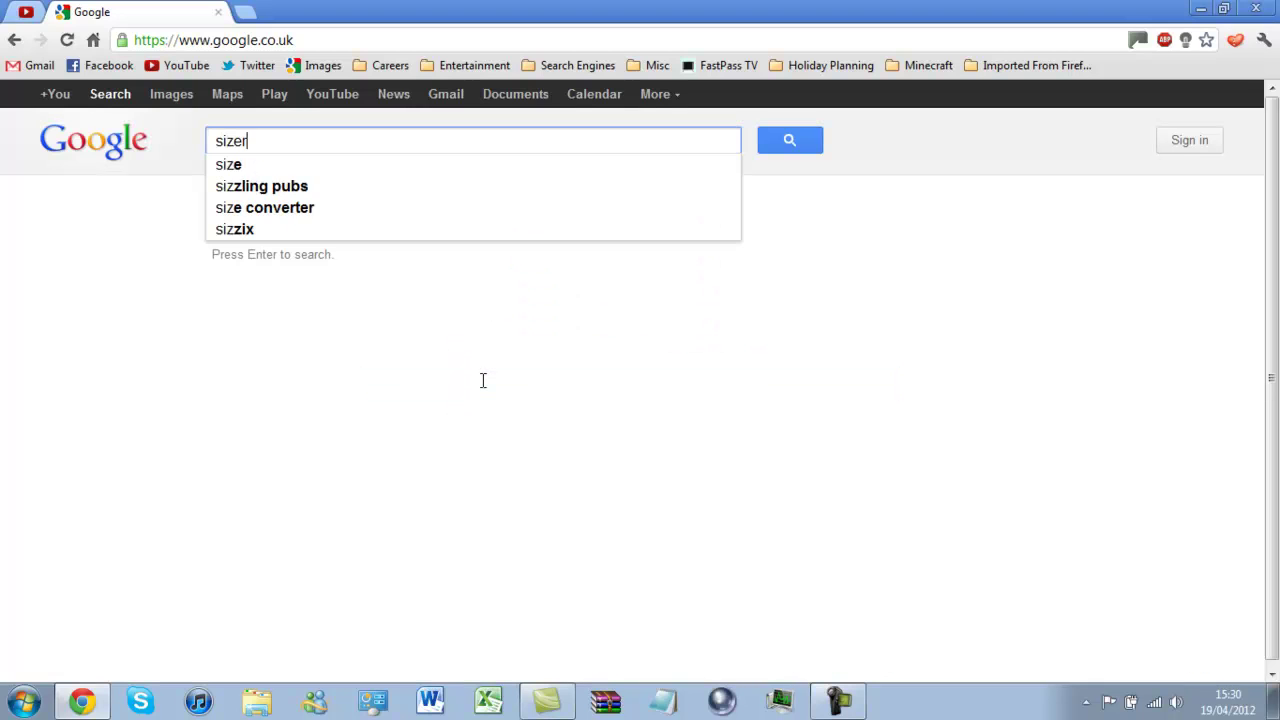
key("Return")
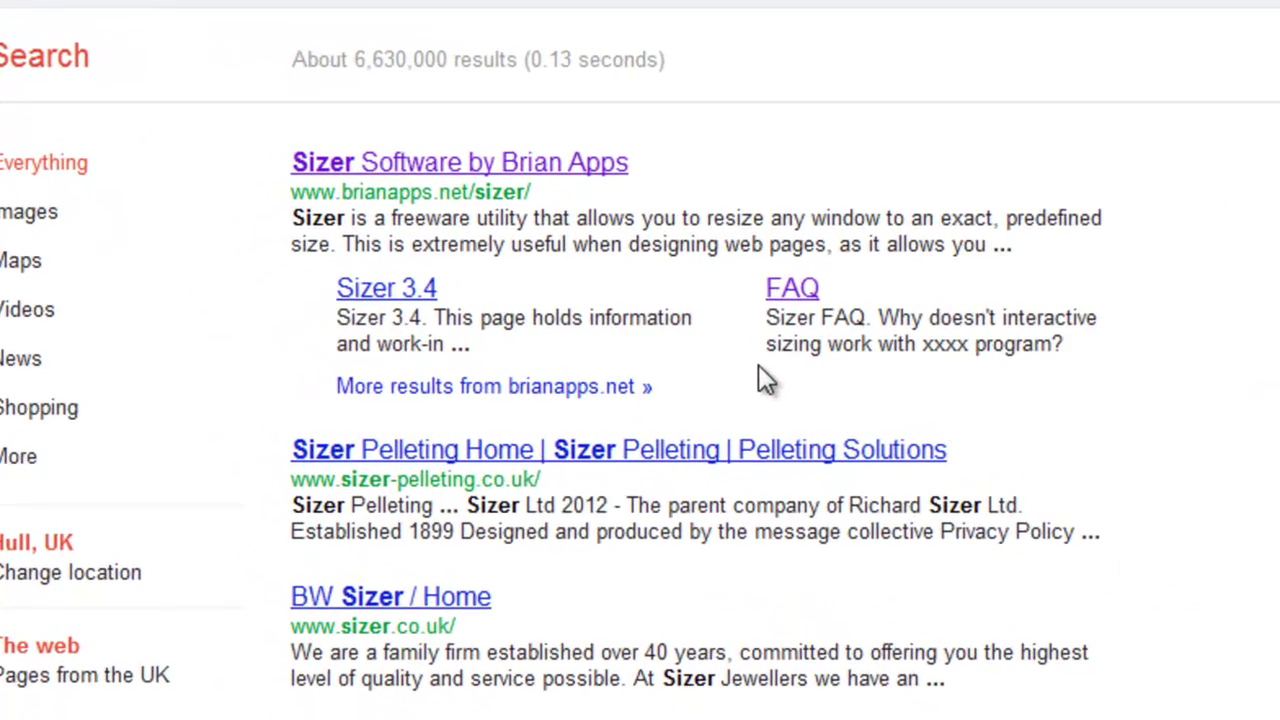
Open the Sizer Software page by Brian Apps and download the sizer333.msi installer
left_click(558, 175)
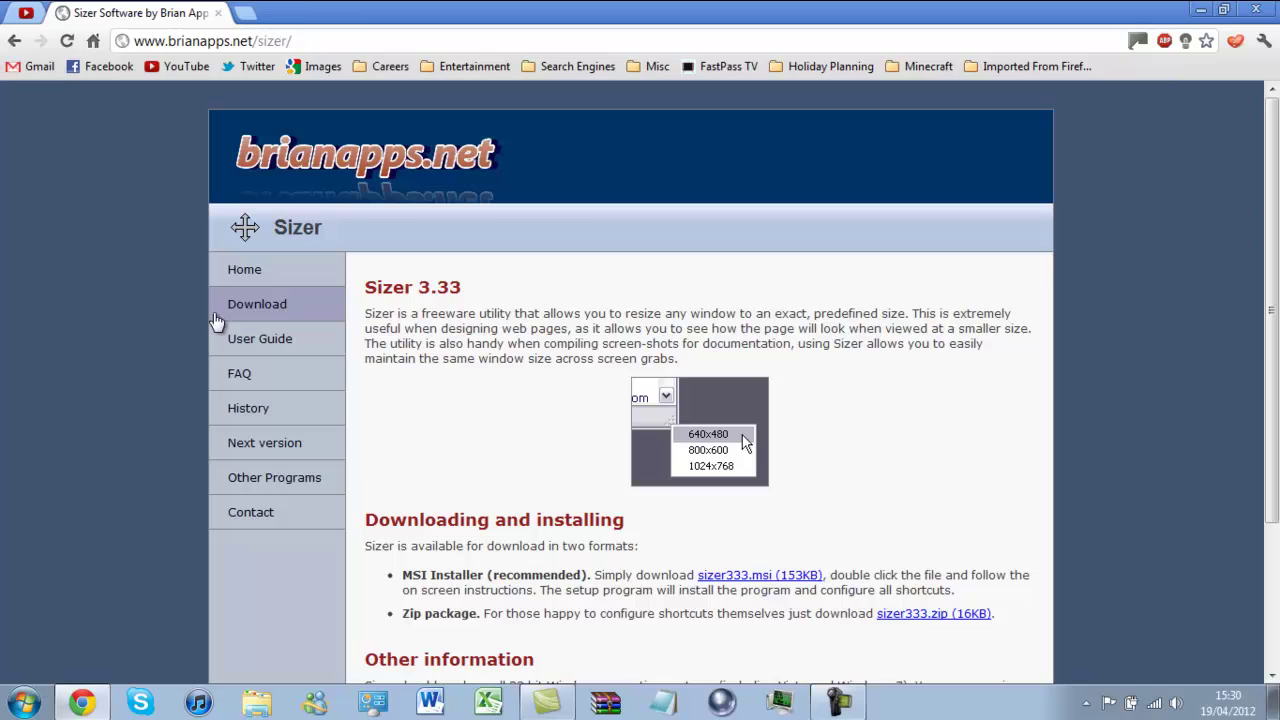
left_click(222, 318)
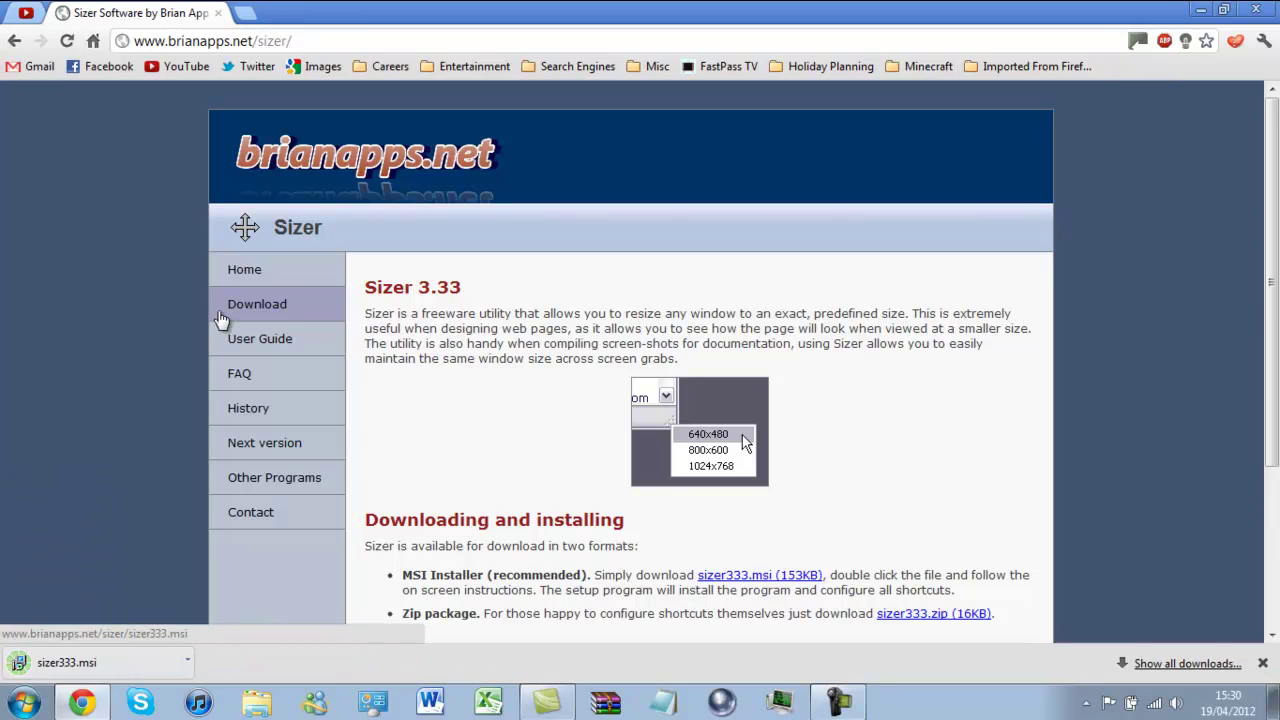
left_click(92, 662)
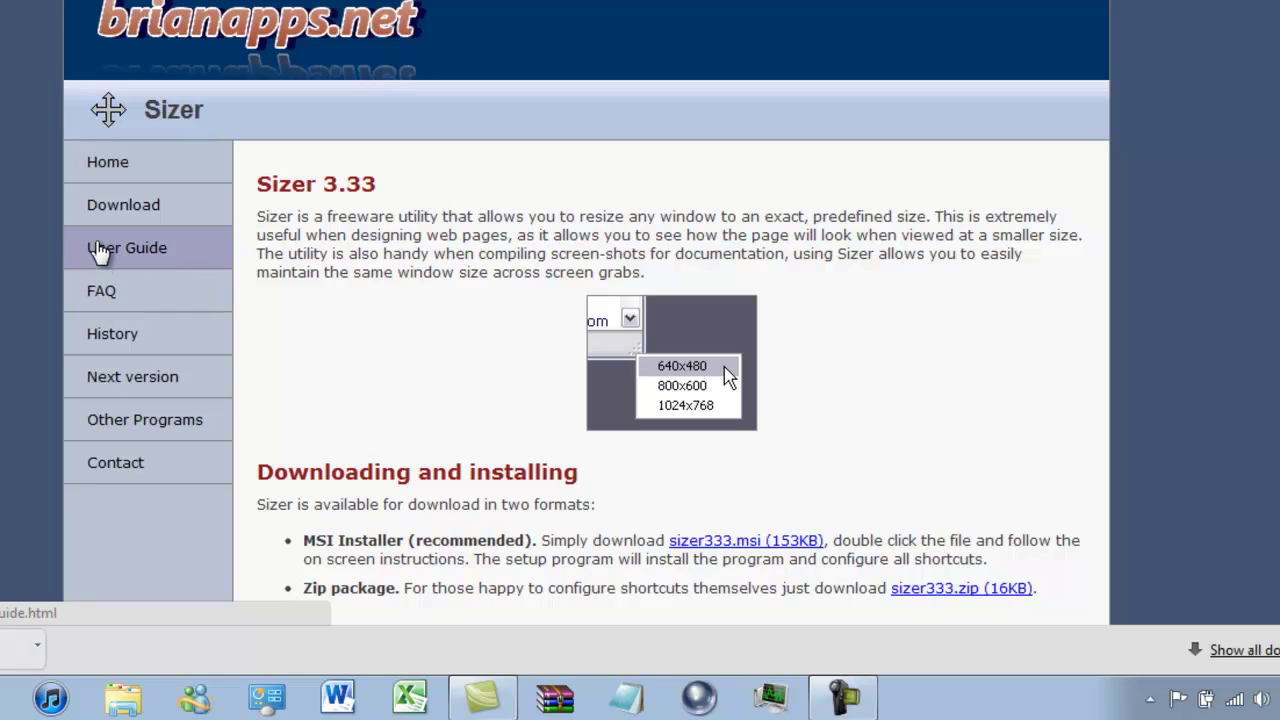
Open the Sizer user guide and read through its sections on precise resizing, system menu integration, tray resizing and configuration
left_click(101, 254)
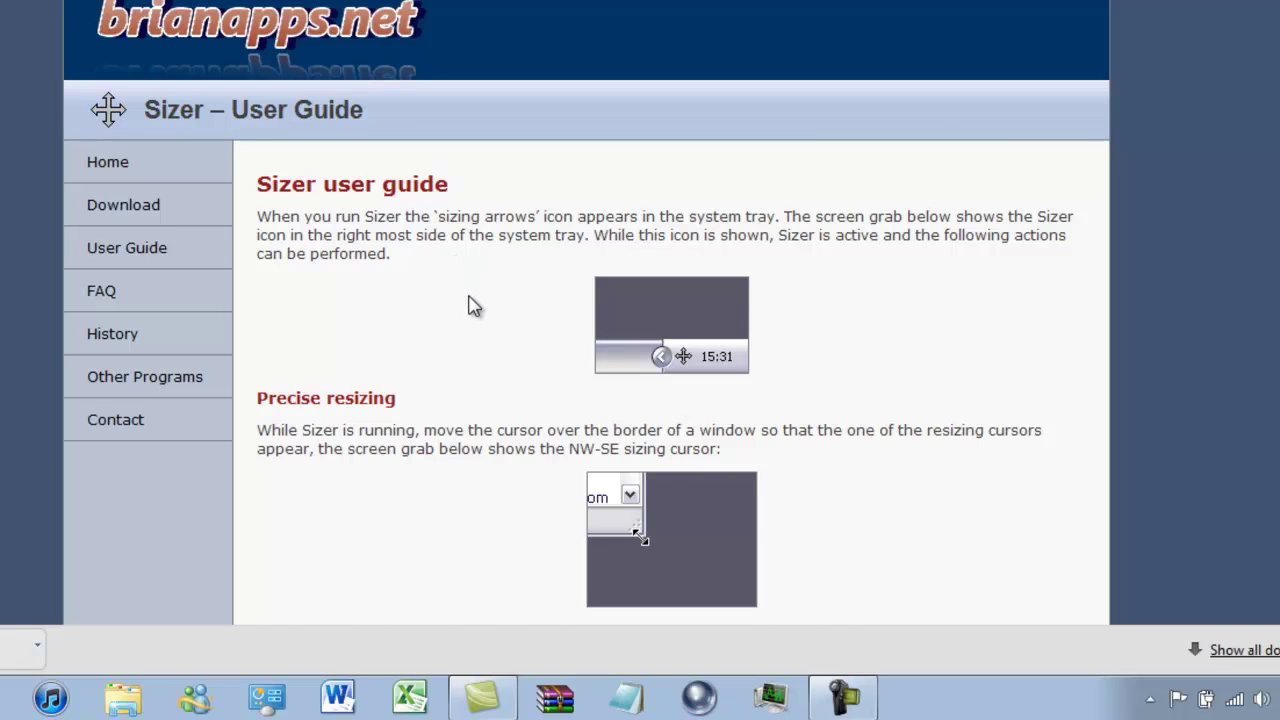
scroll(472, 306, "down", 2)
scroll(468, 308, "down", 2)
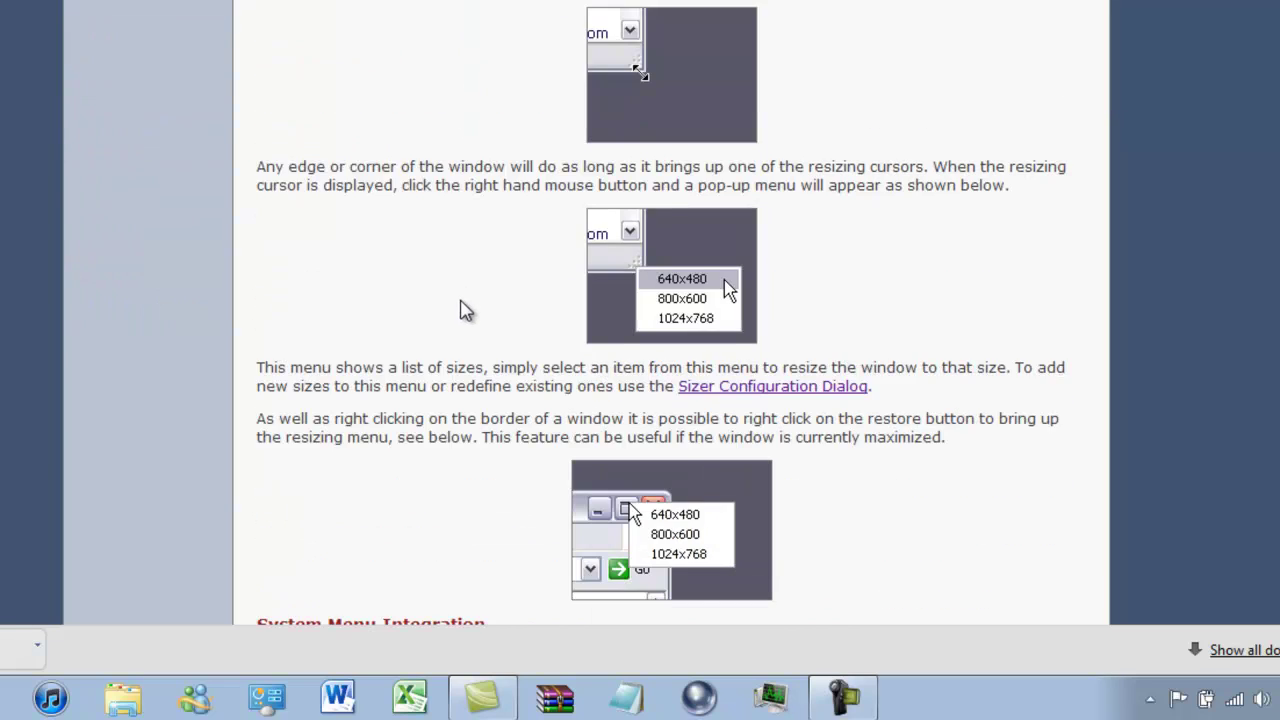
scroll(463, 310, "down", 4)
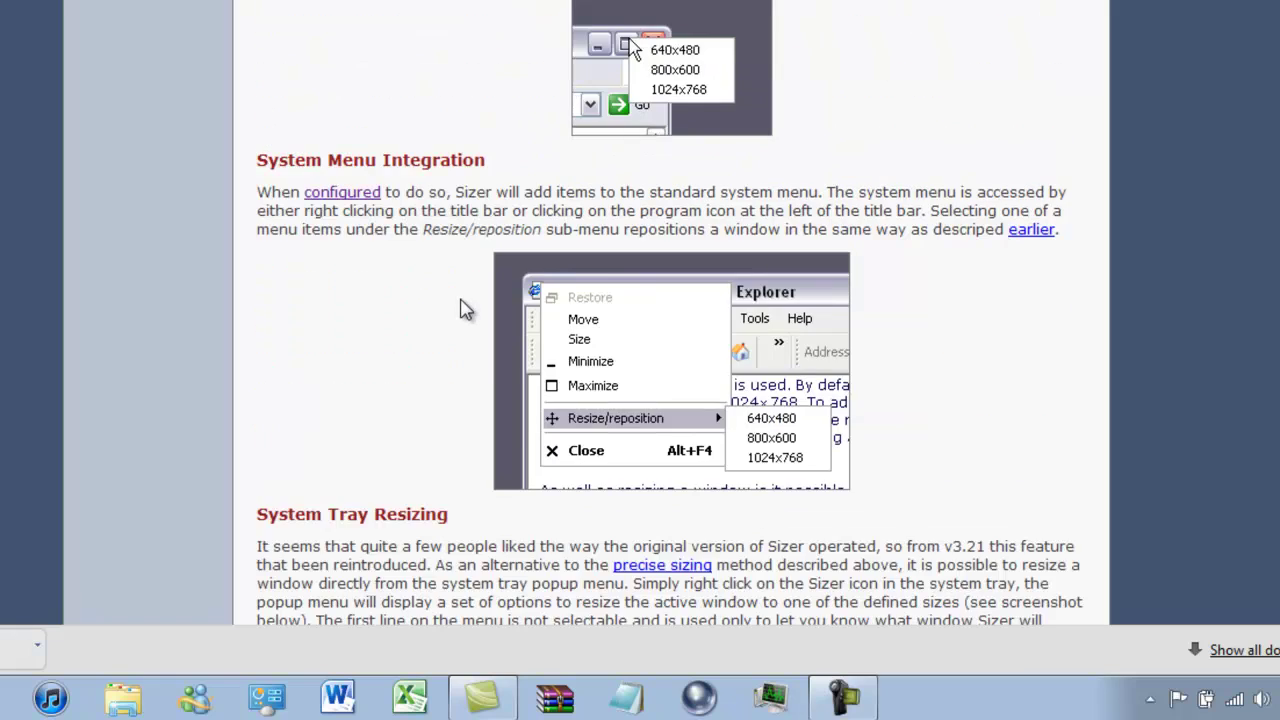
scroll(463, 310, "down", 5)
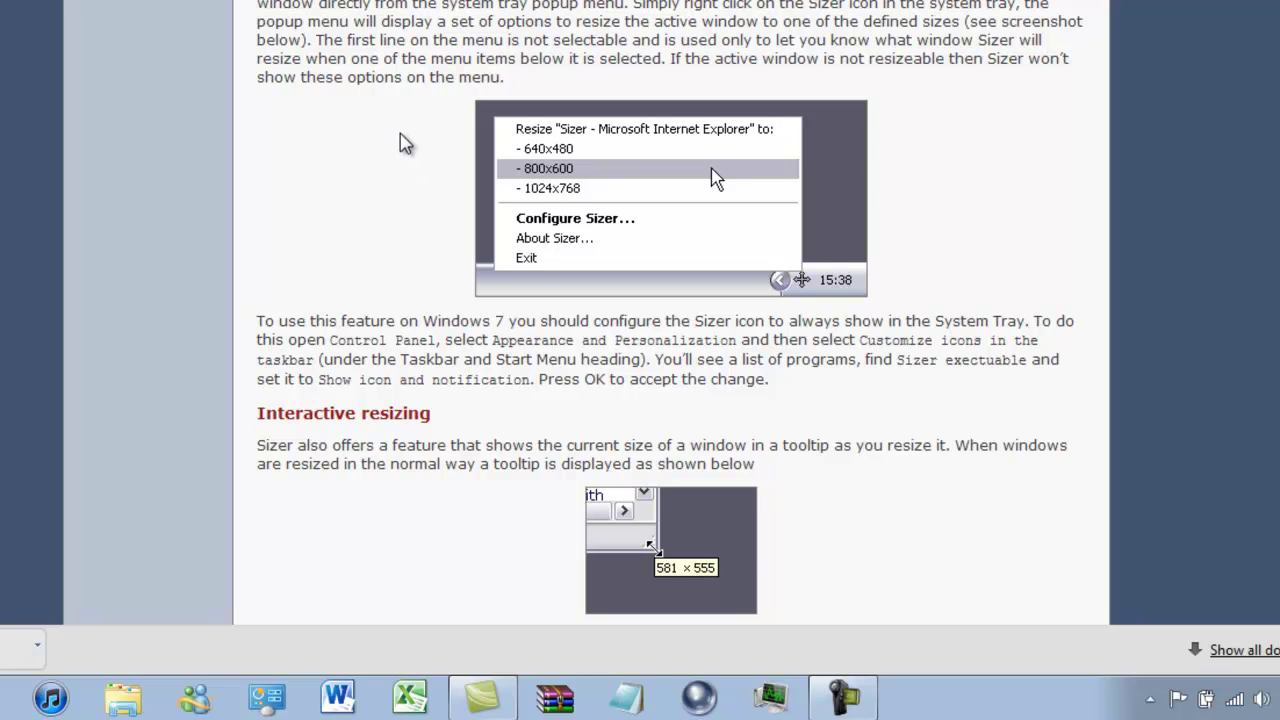
scroll(380, 200, "up", 4)
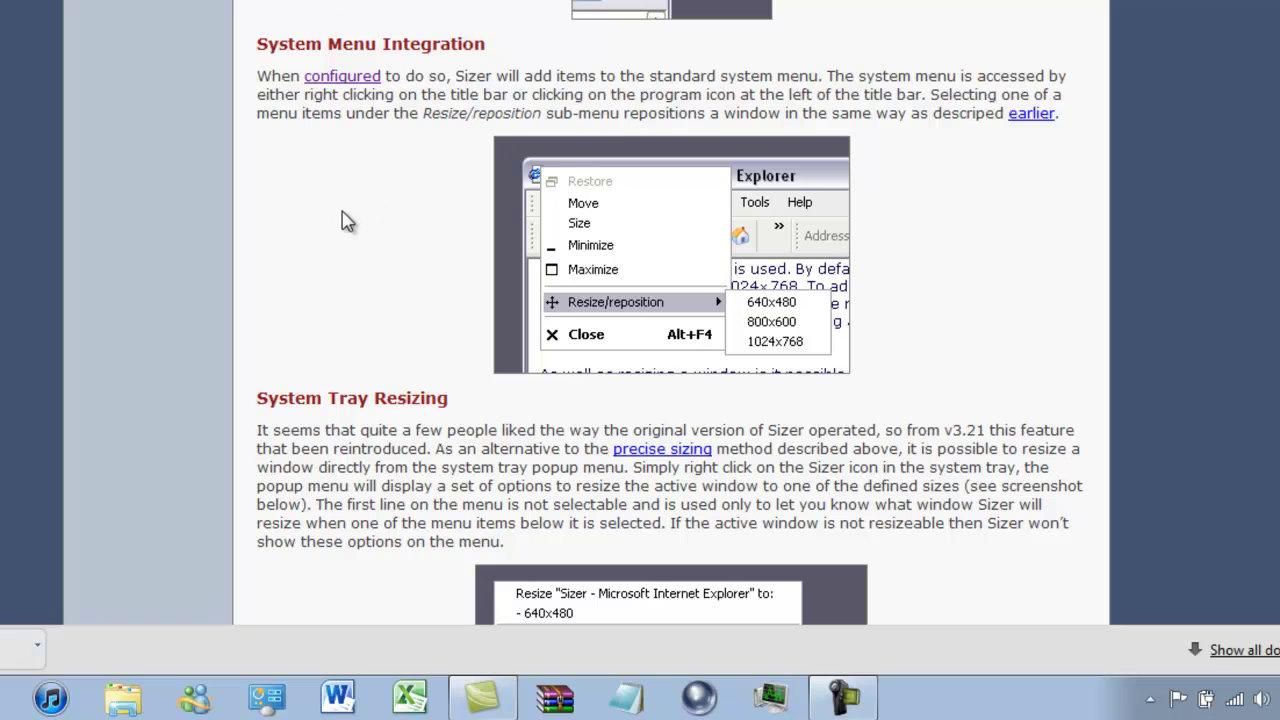
scroll(337, 222, "down", 3)
scroll(337, 222, "down", 6)
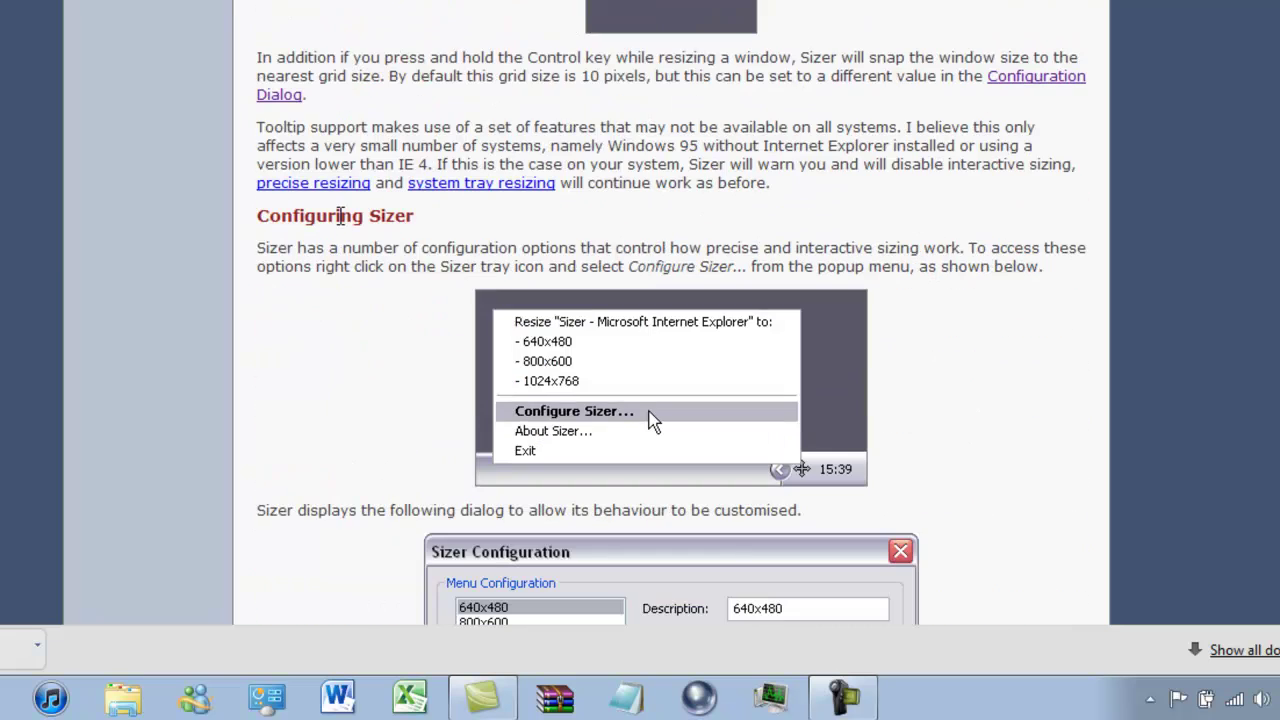
scroll(351, 251, "down", 4)
scroll(352, 253, "up", 3)
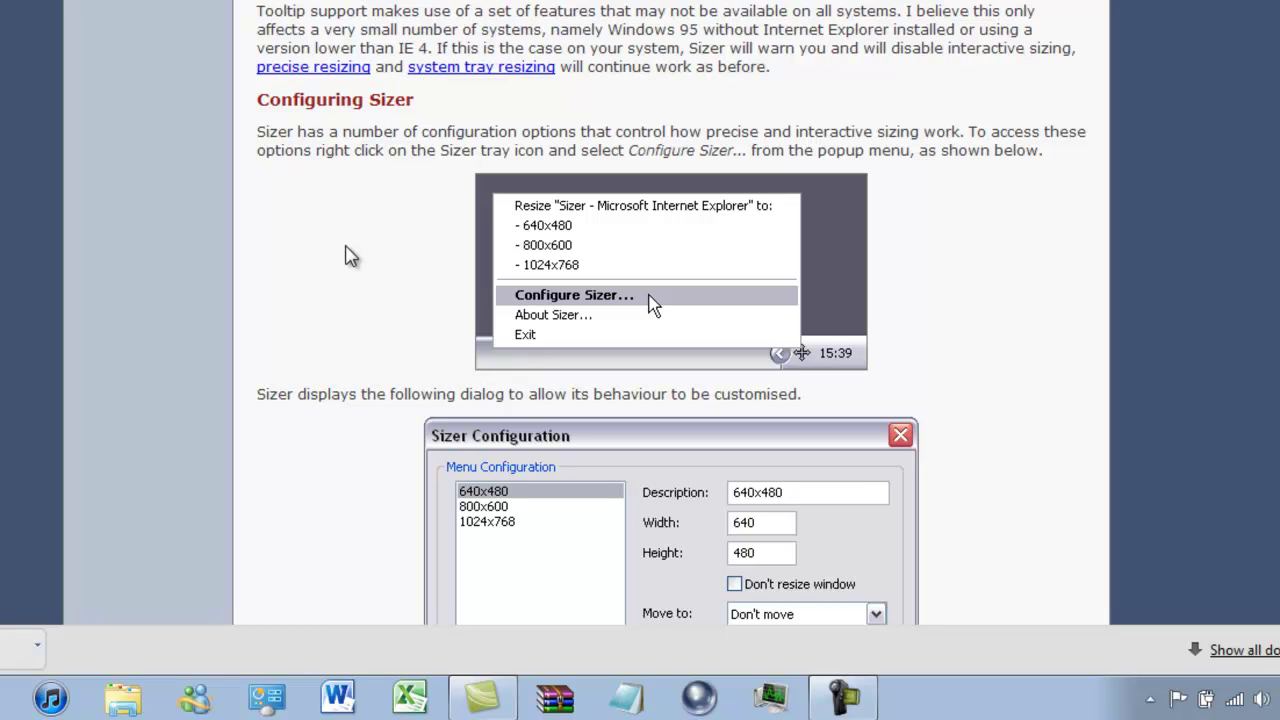
scroll(346, 256, "down", 2)
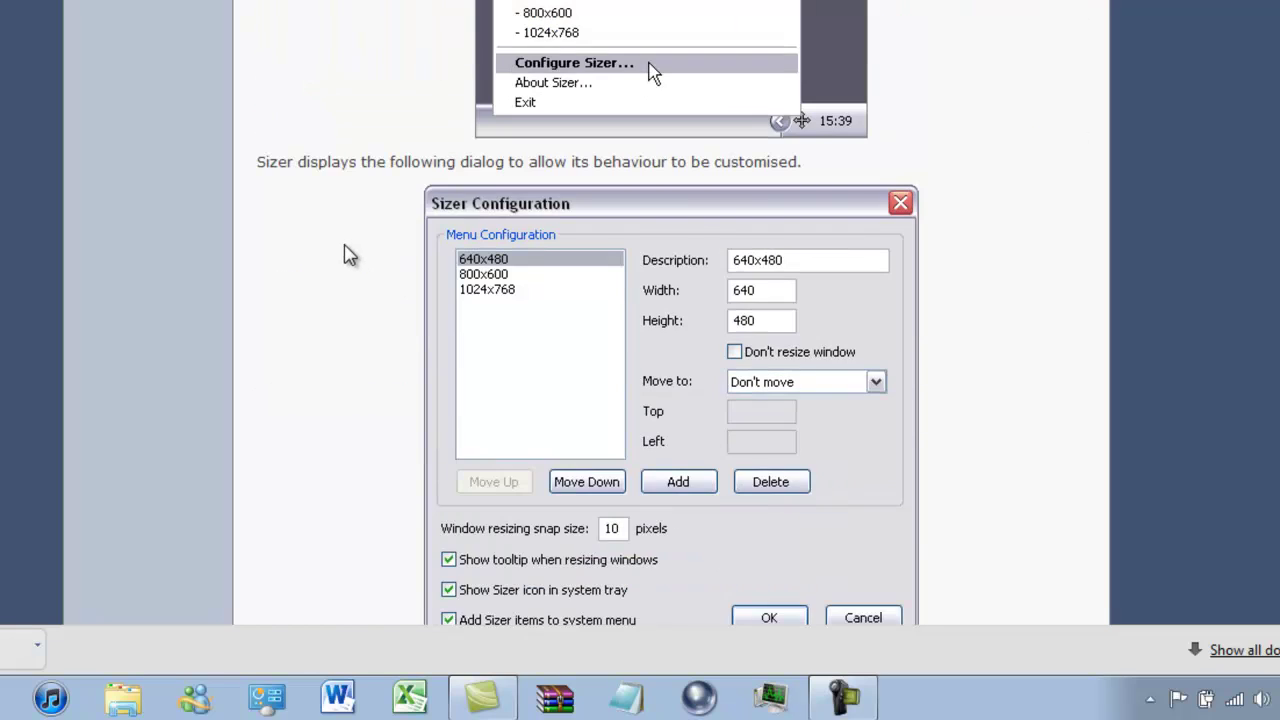
scroll(343, 254, "down", 1)
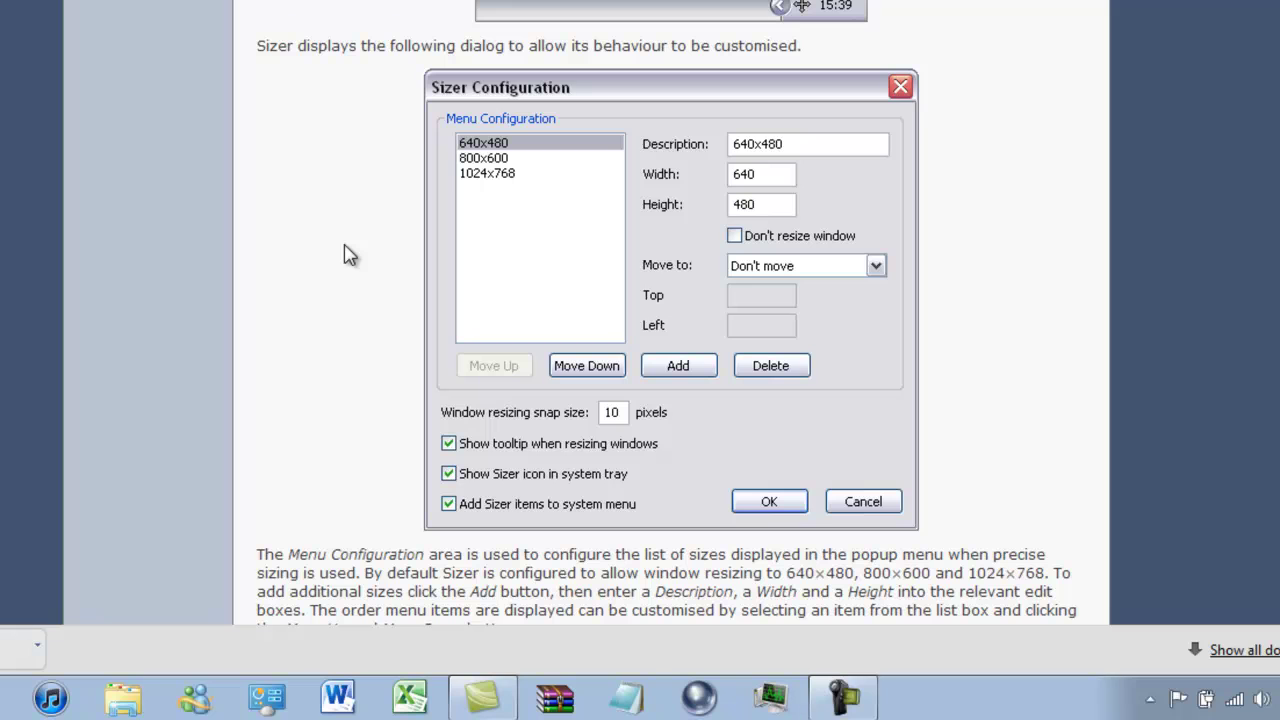
scroll(363, 236, "down", 3)
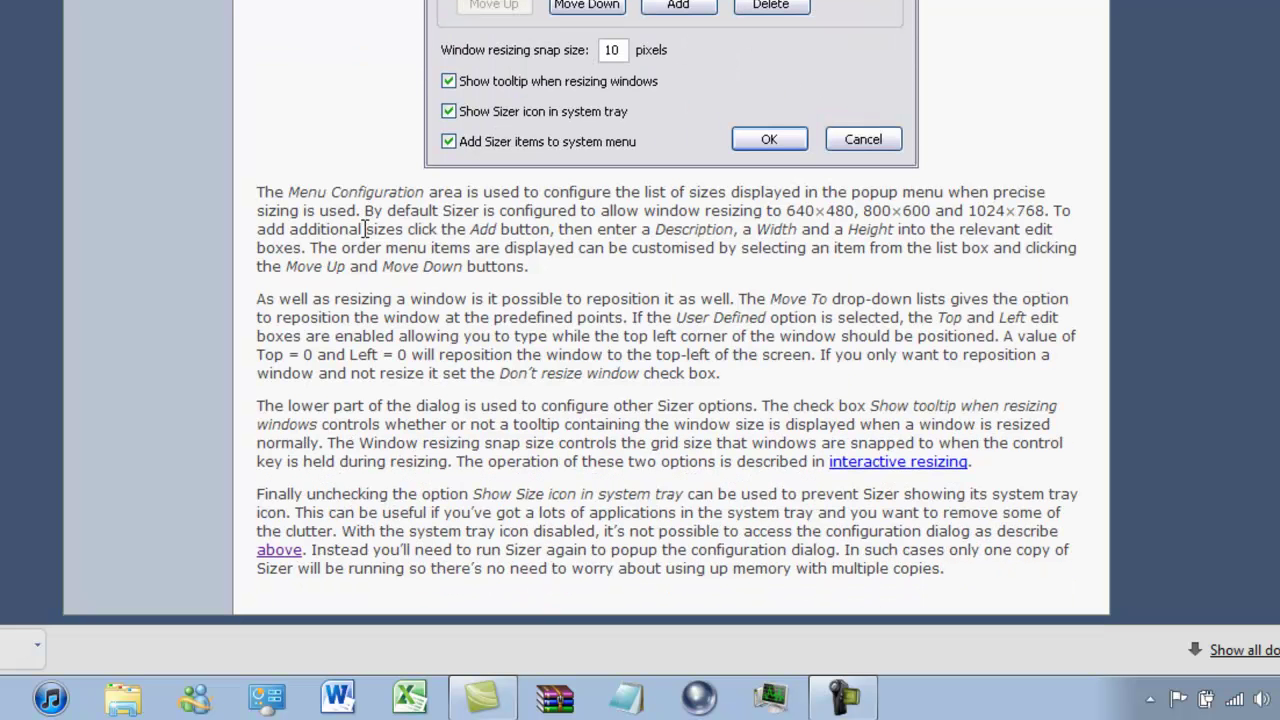
scroll(365, 229, "up", 20)
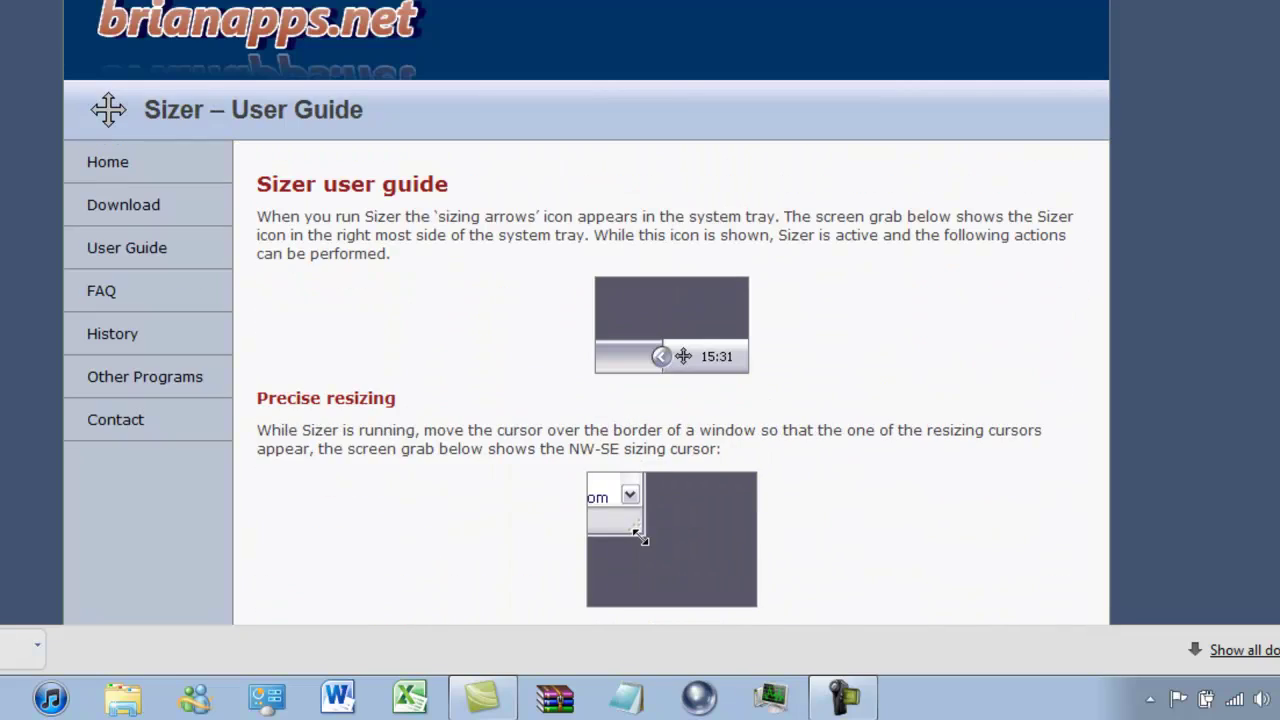
Run the downloaded sizer333.msi and install Sizer 3.33 to C:\Program Files (x86)\Sizer\ with desktop and start menu shortcuts
left_click(37, 645)
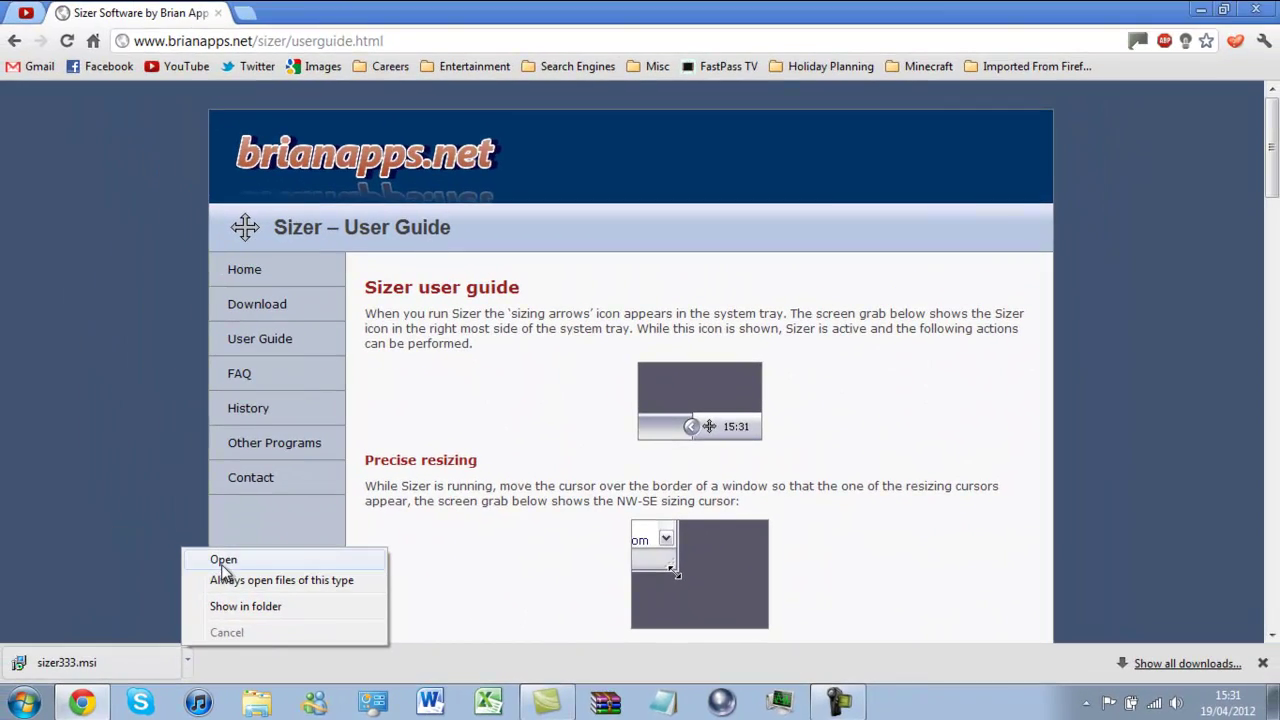
left_click(222, 560)
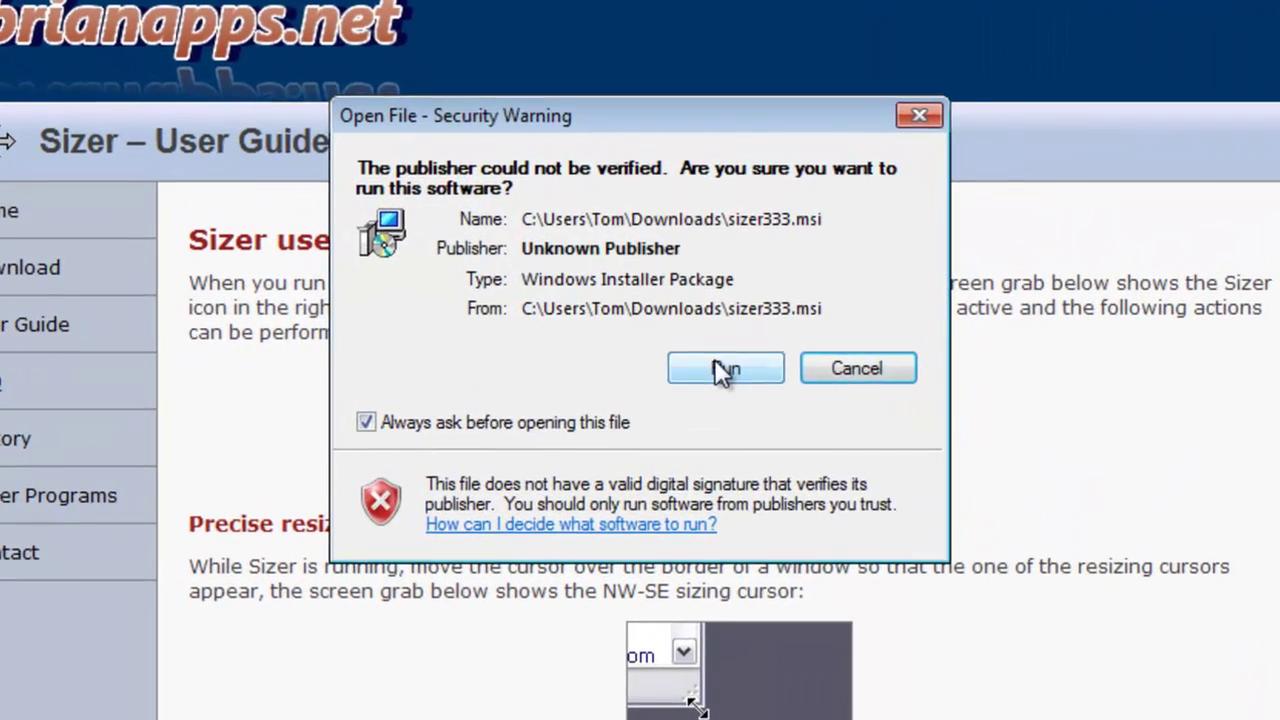
left_click(771, 366)
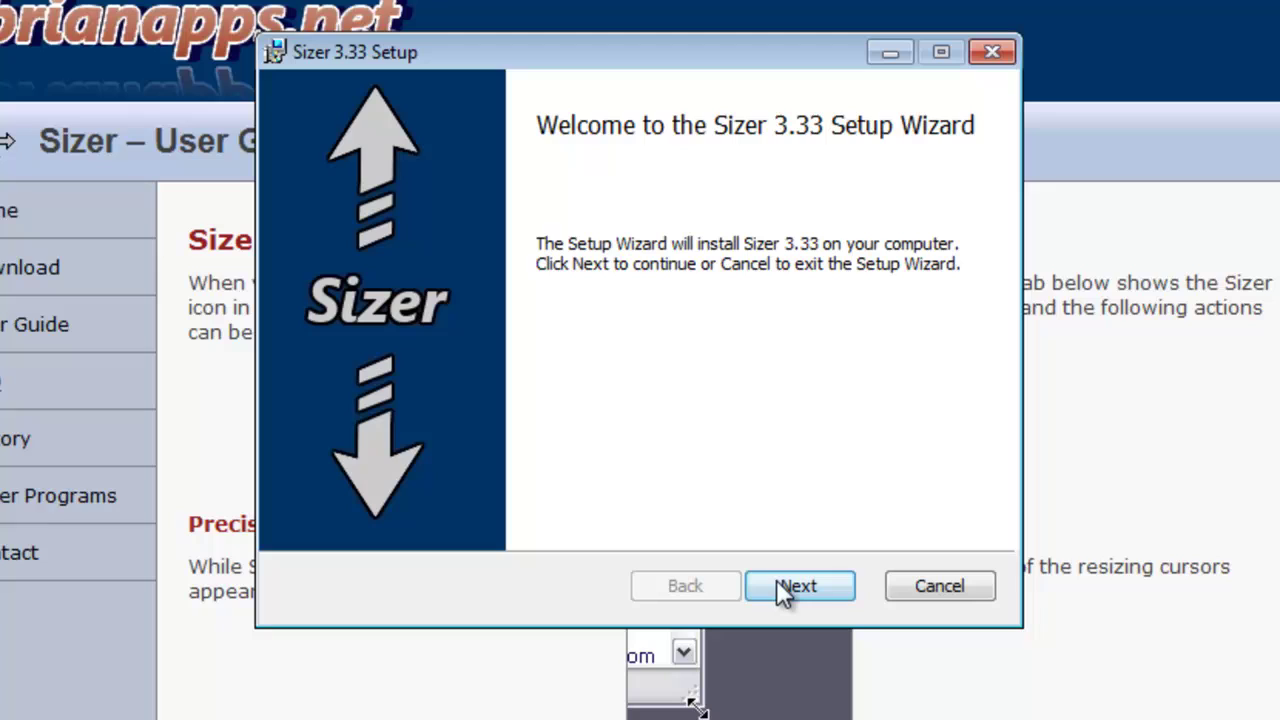
left_click(781, 589)
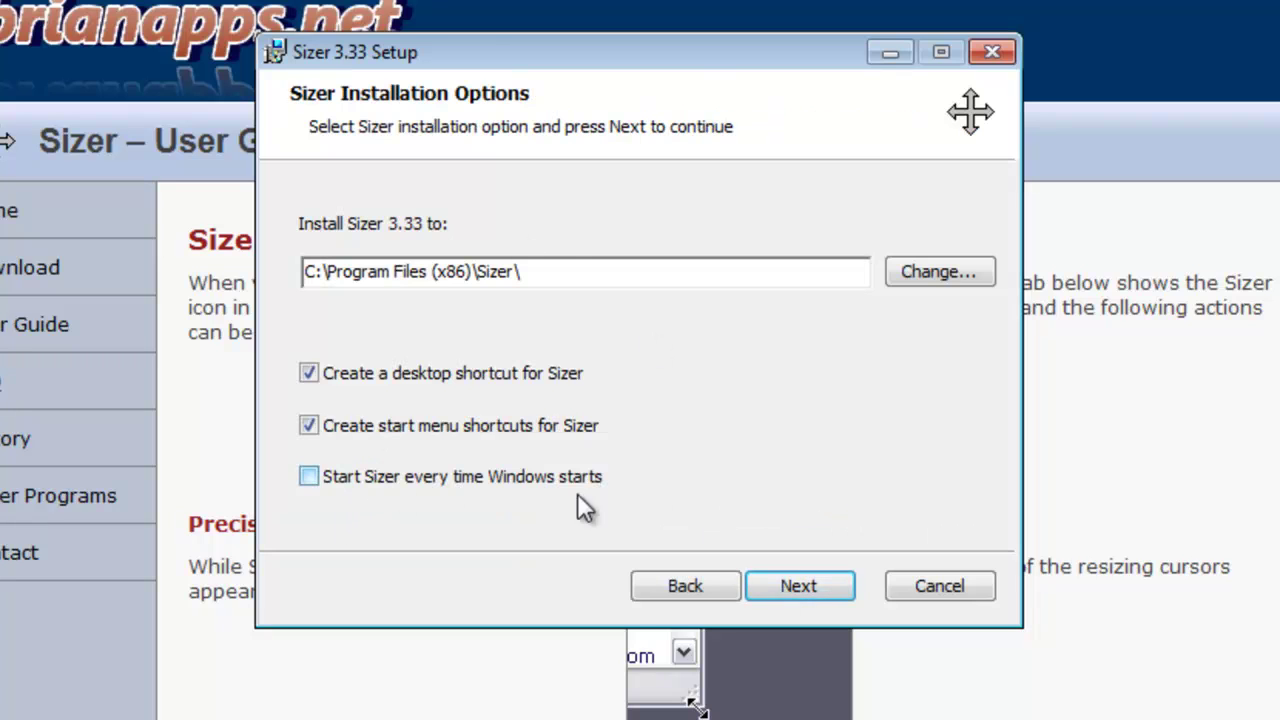
left_click(779, 582)
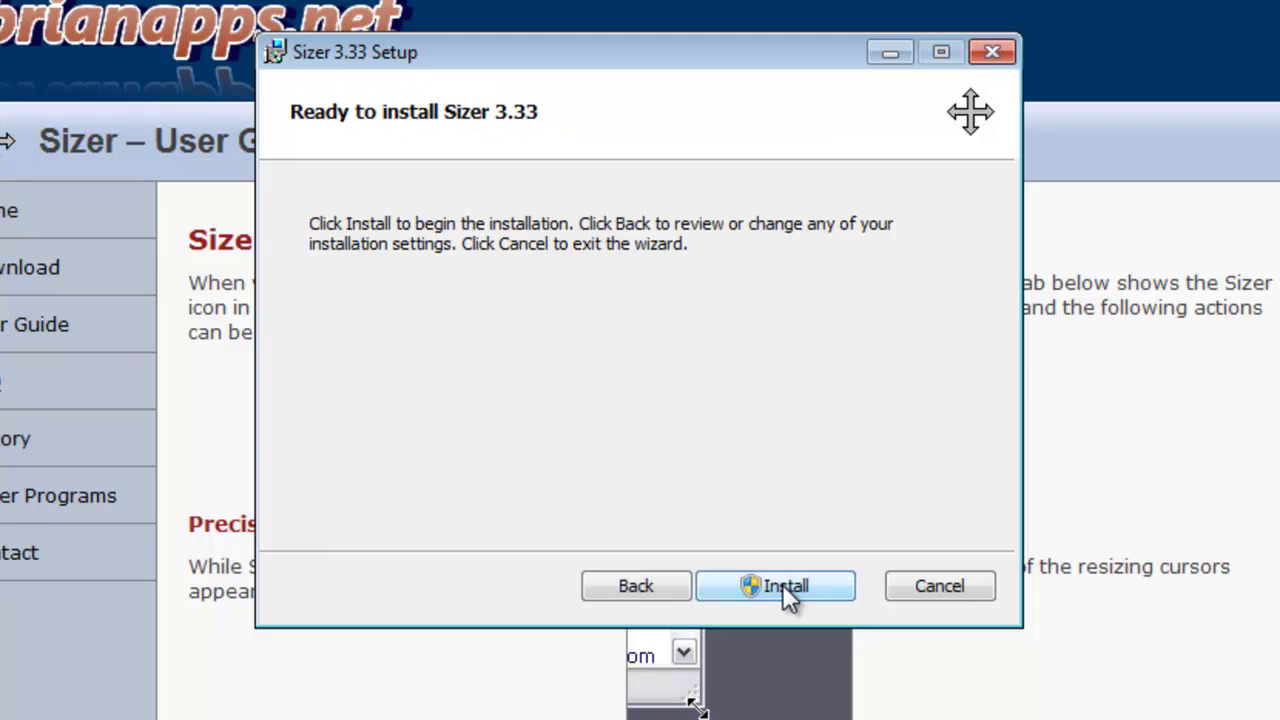
left_click(790, 585)
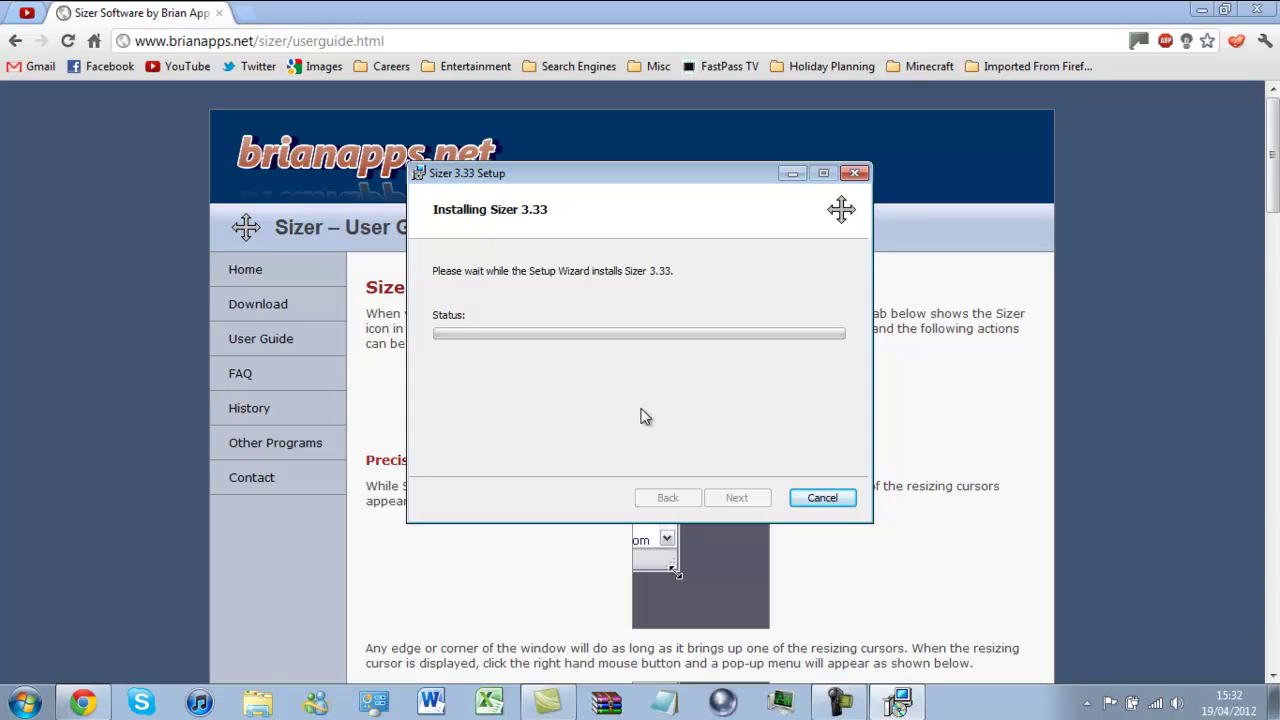
View the Minecraft & More channel page in the already open YouTube tab
left_click(26, 13)
scroll(93, 295, "up", 2)
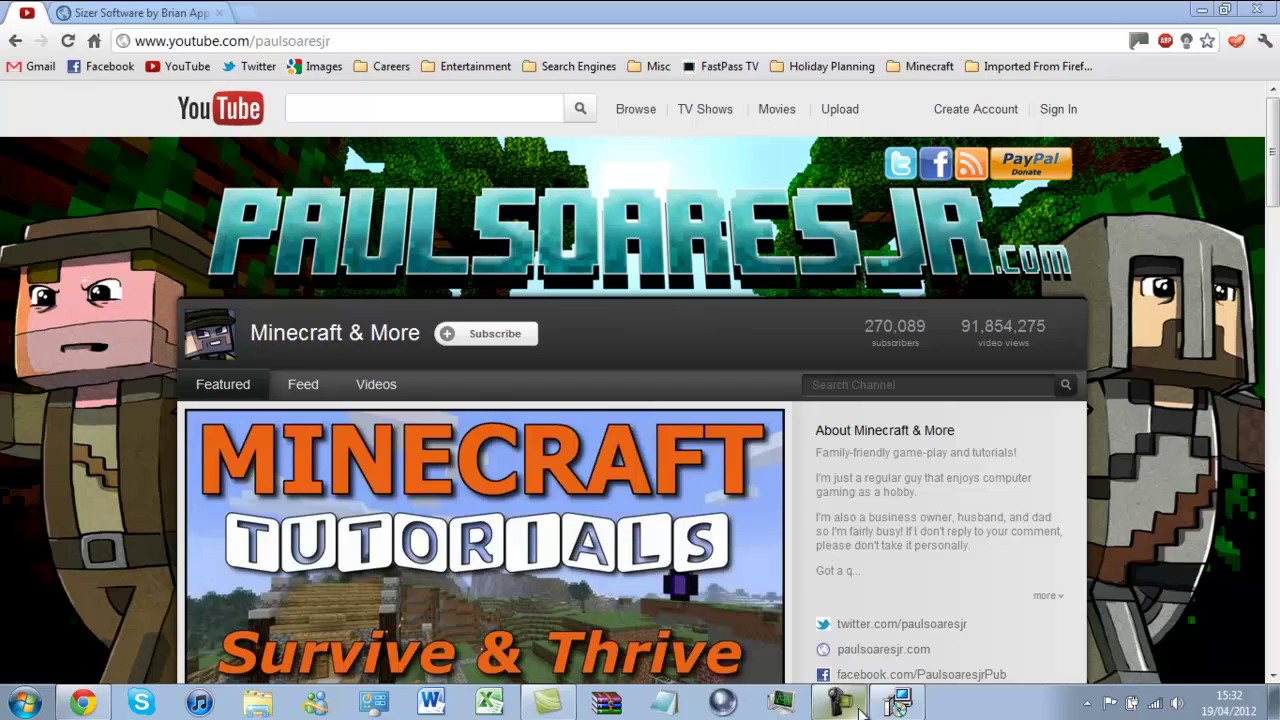
Finish the Sizer 3.33 setup wizard, minimize the browser and launch Sizer from its desktop shortcut
left_click(895, 703)
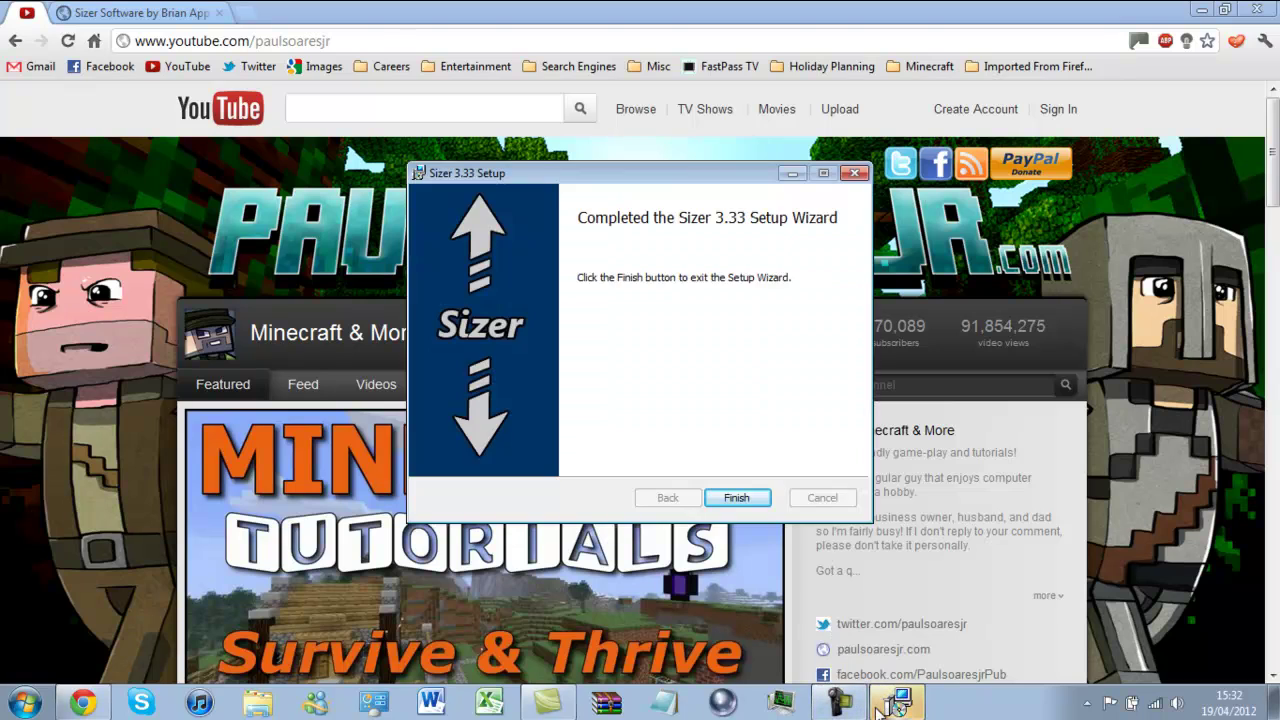
left_click(736, 498)
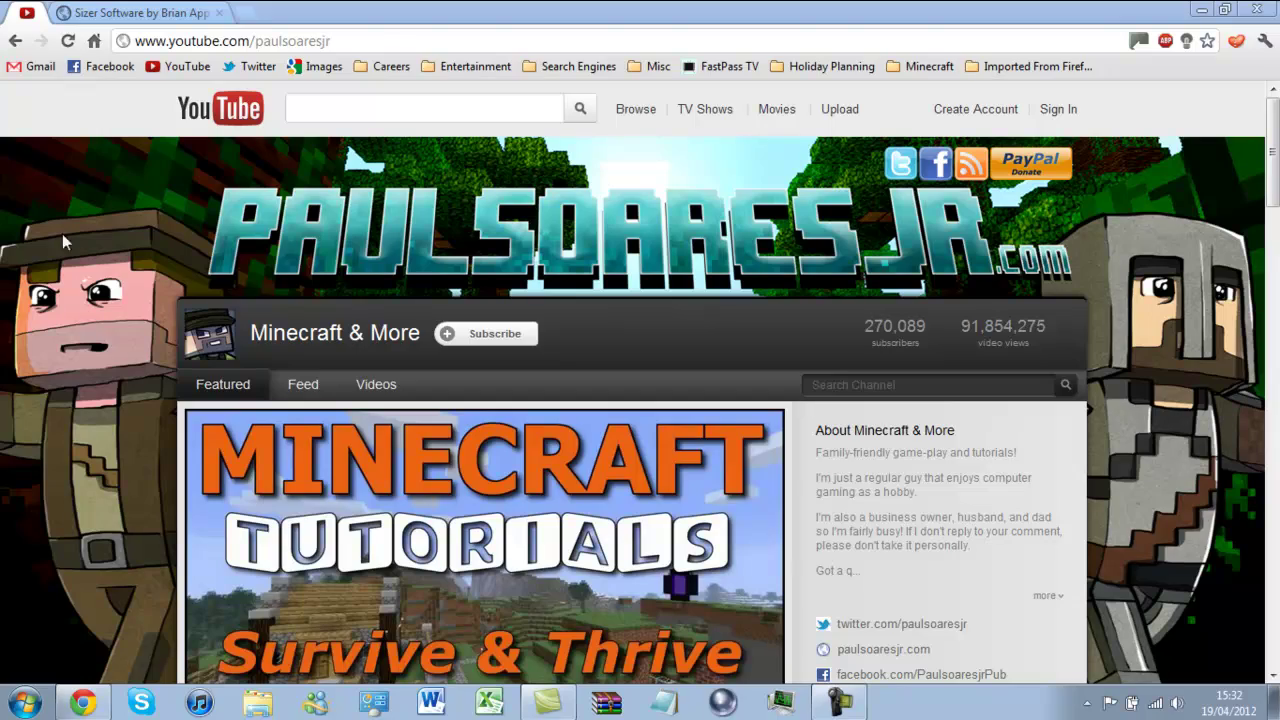
left_click(83, 703)
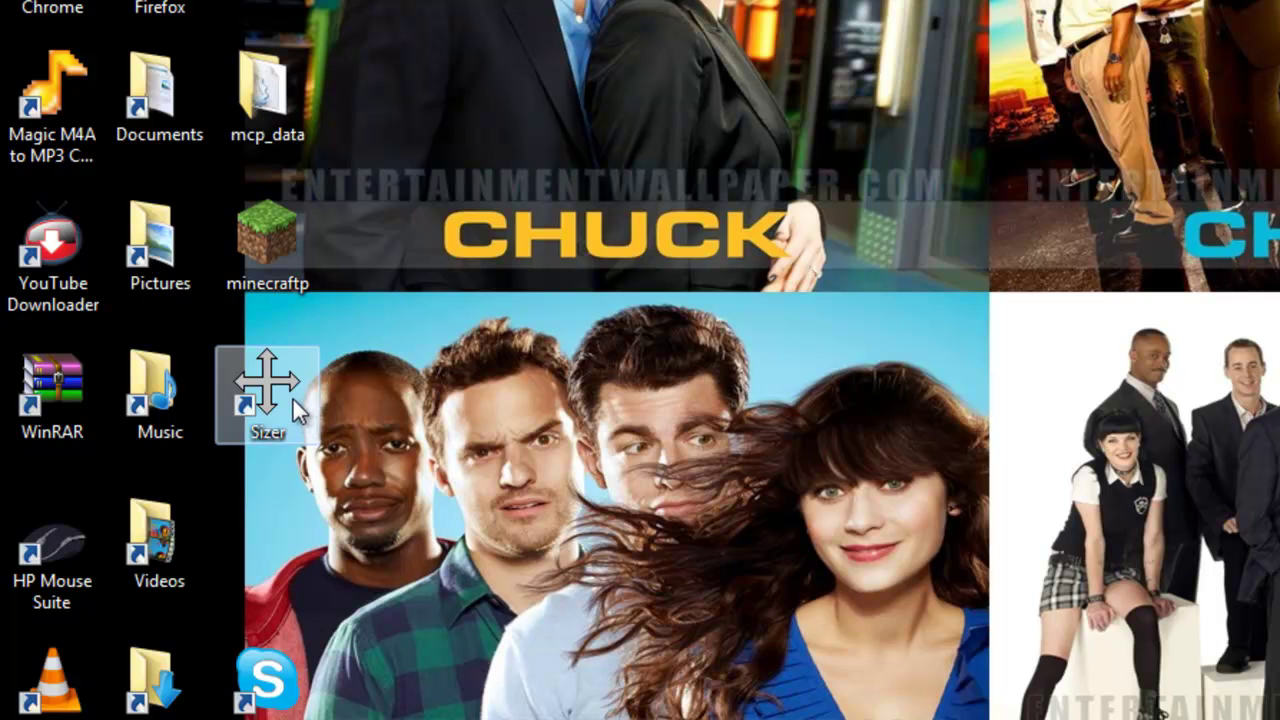
left_click(293, 399)
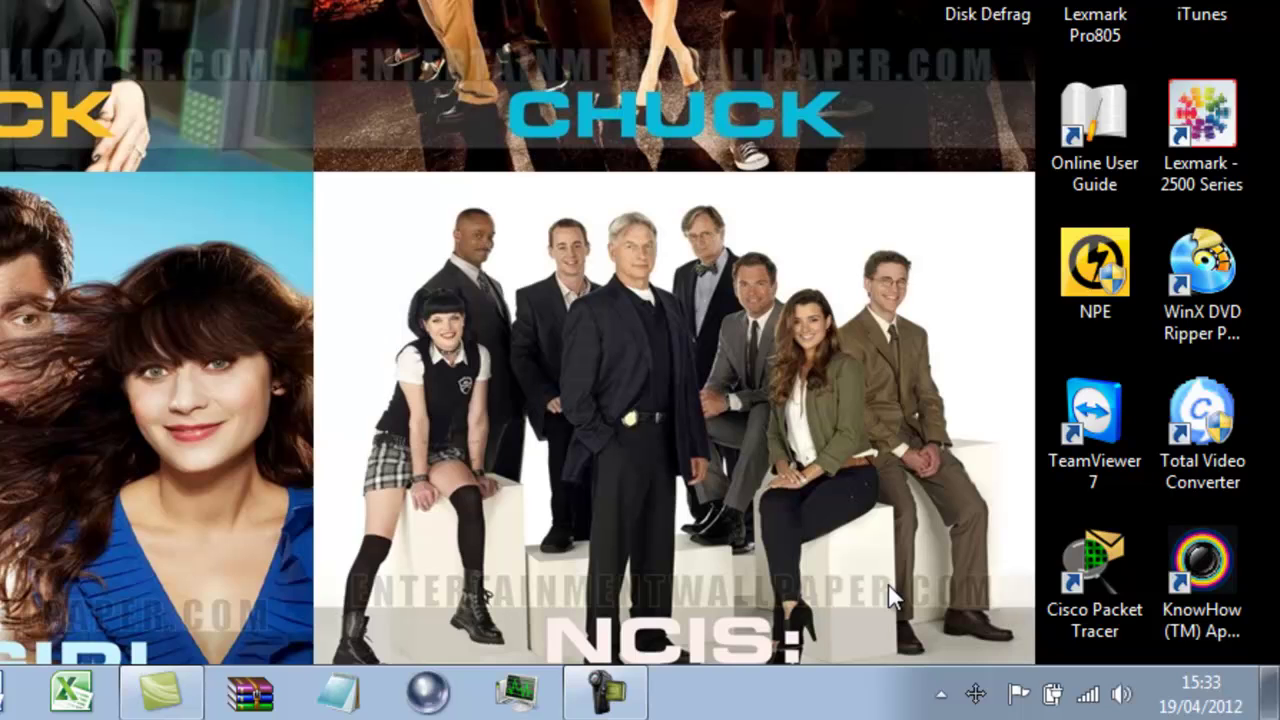
Open Sizer's configuration from the system tray and review the 1024x768 and 1280x720 size entries
right_click(976, 693)
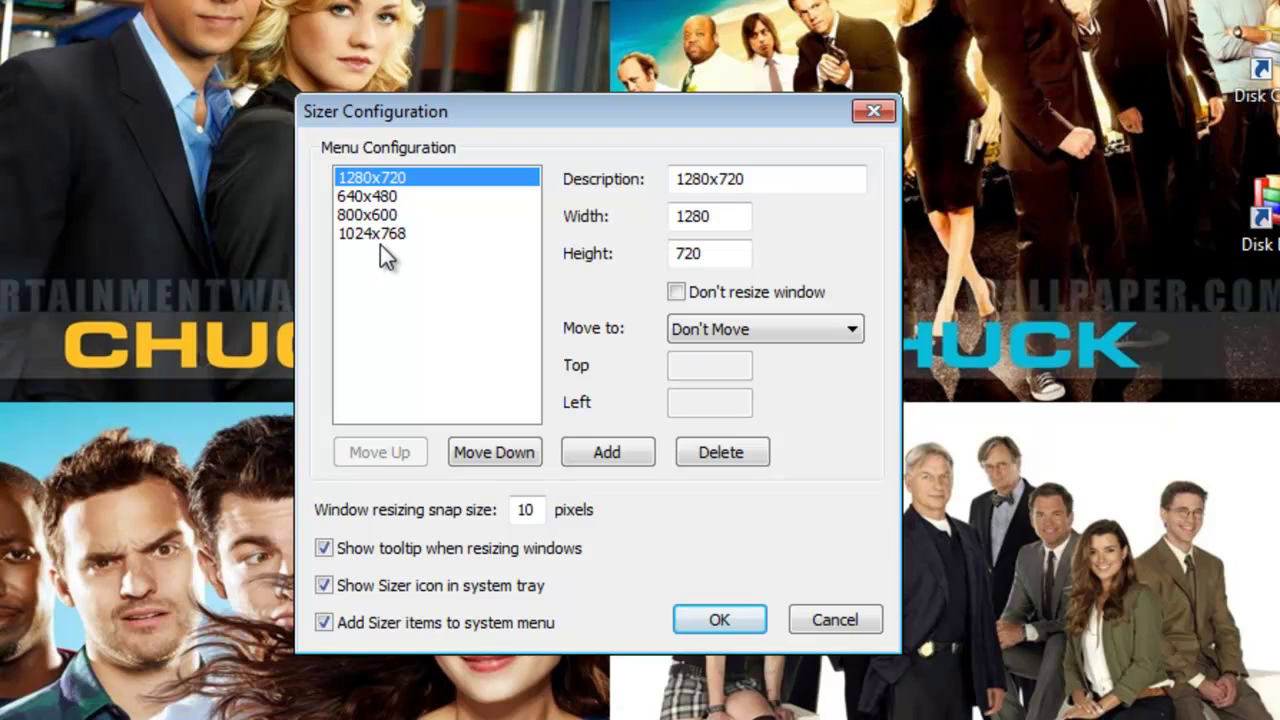
left_click(388, 240)
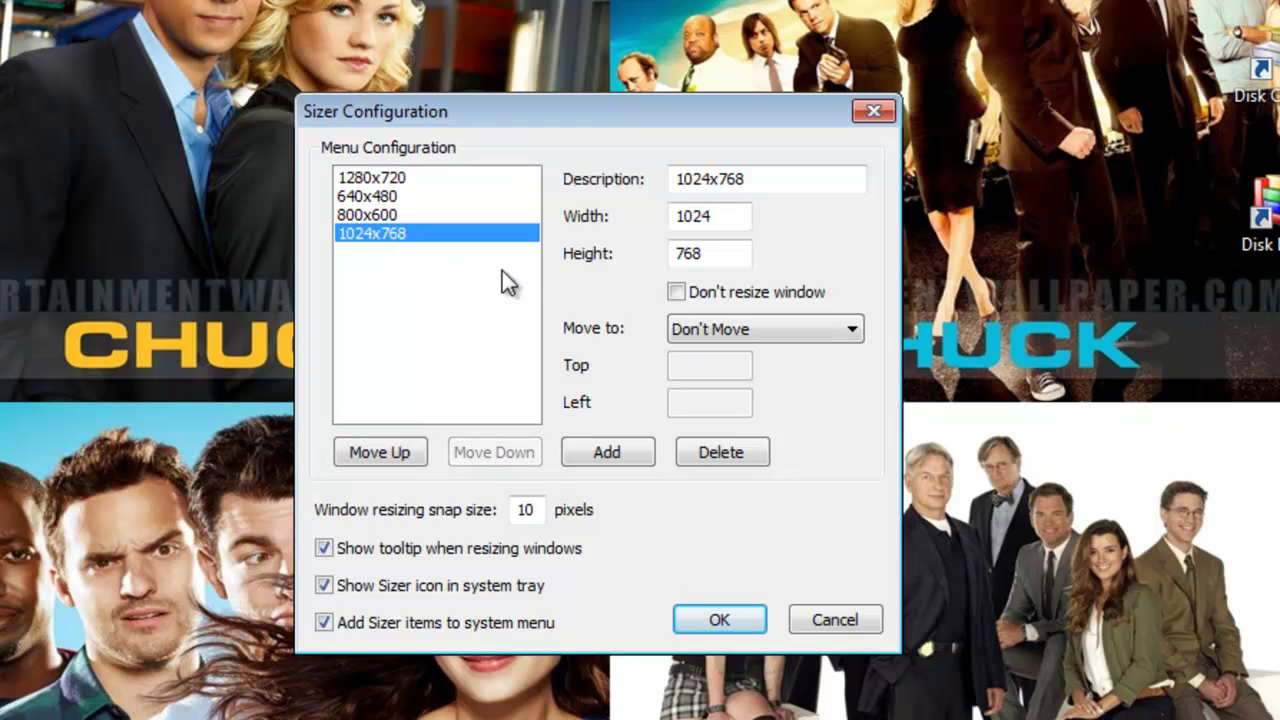
left_click(373, 177)
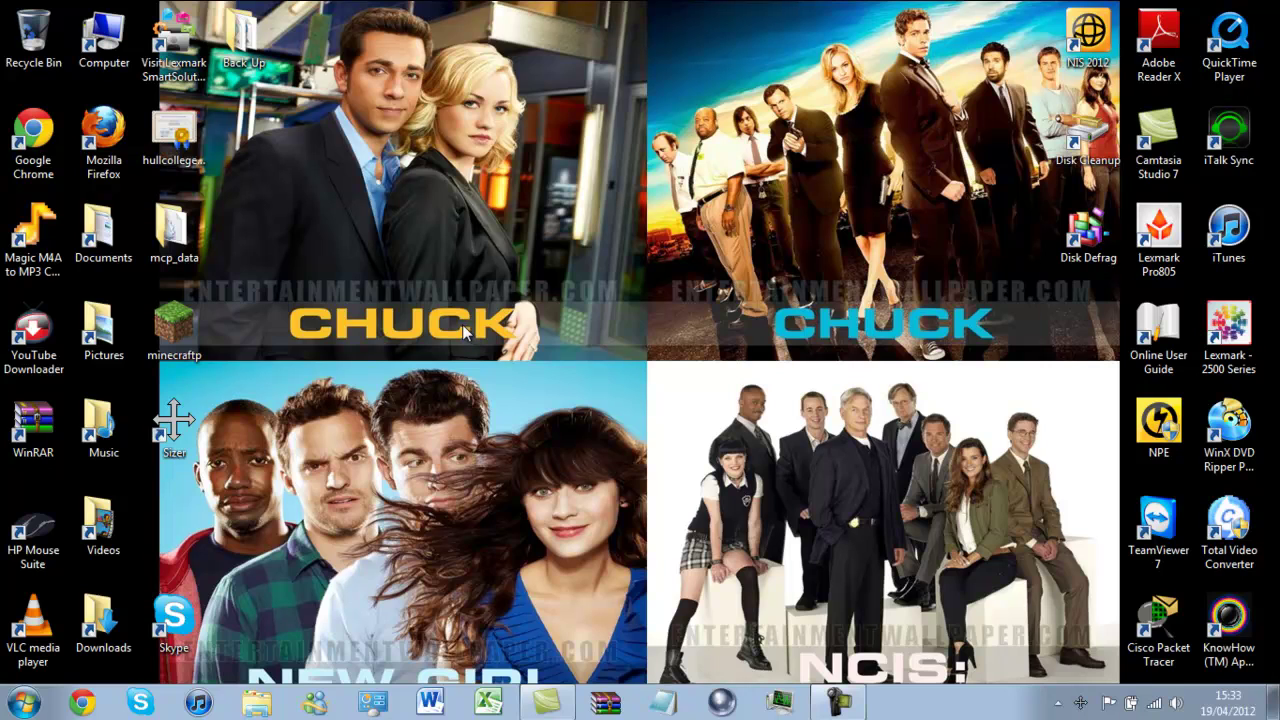
Open Microsoft Word and resize its window to 1280x720 with Sizer
left_click(433, 704)
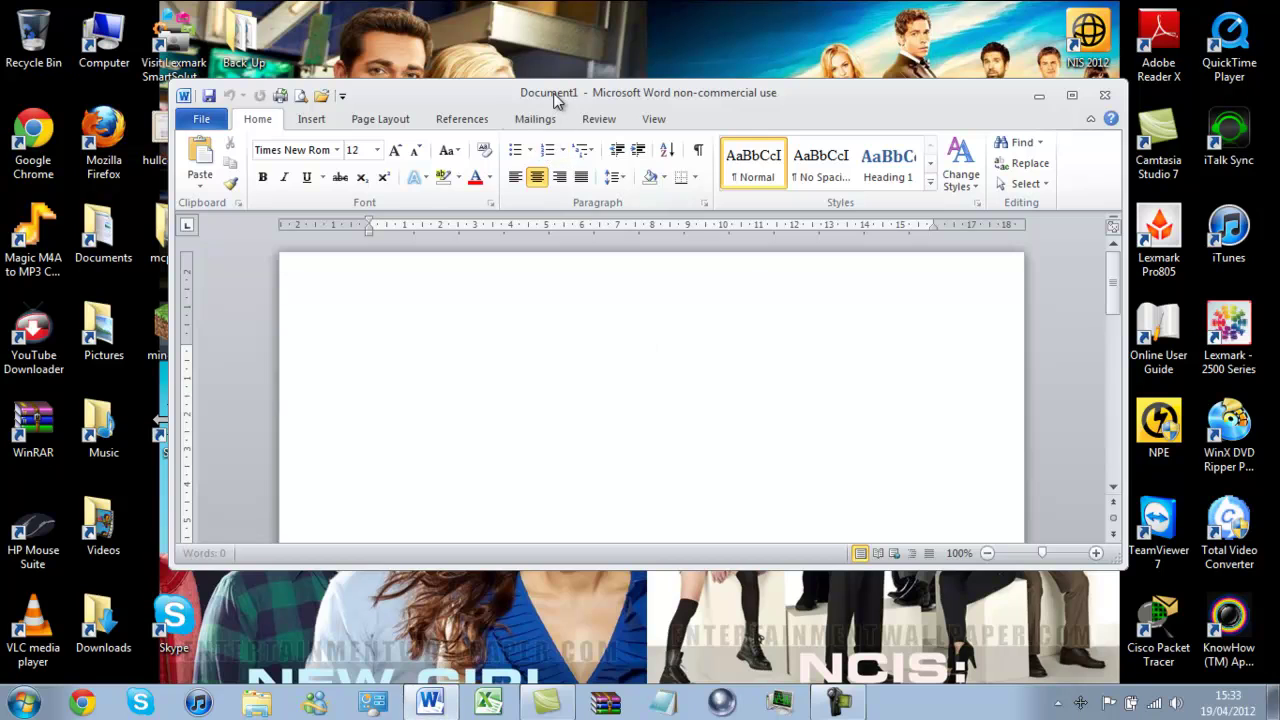
right_click(555, 95)
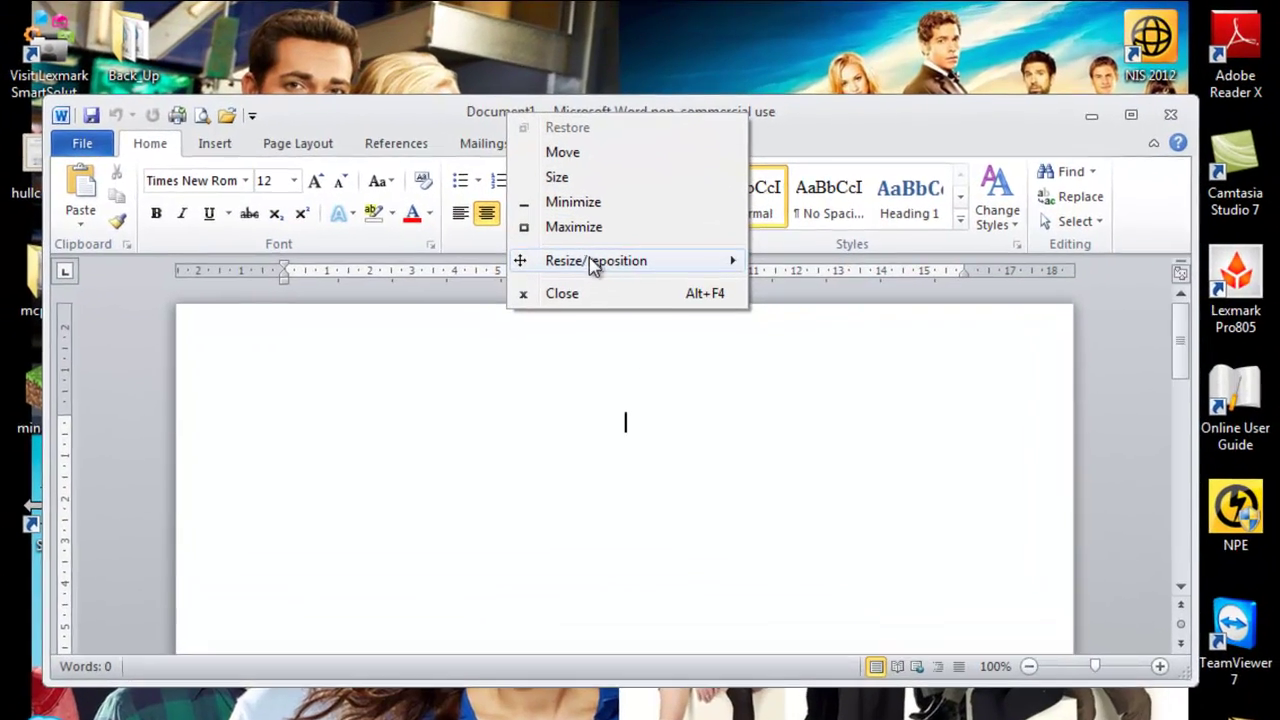
mouse_move(639, 222)
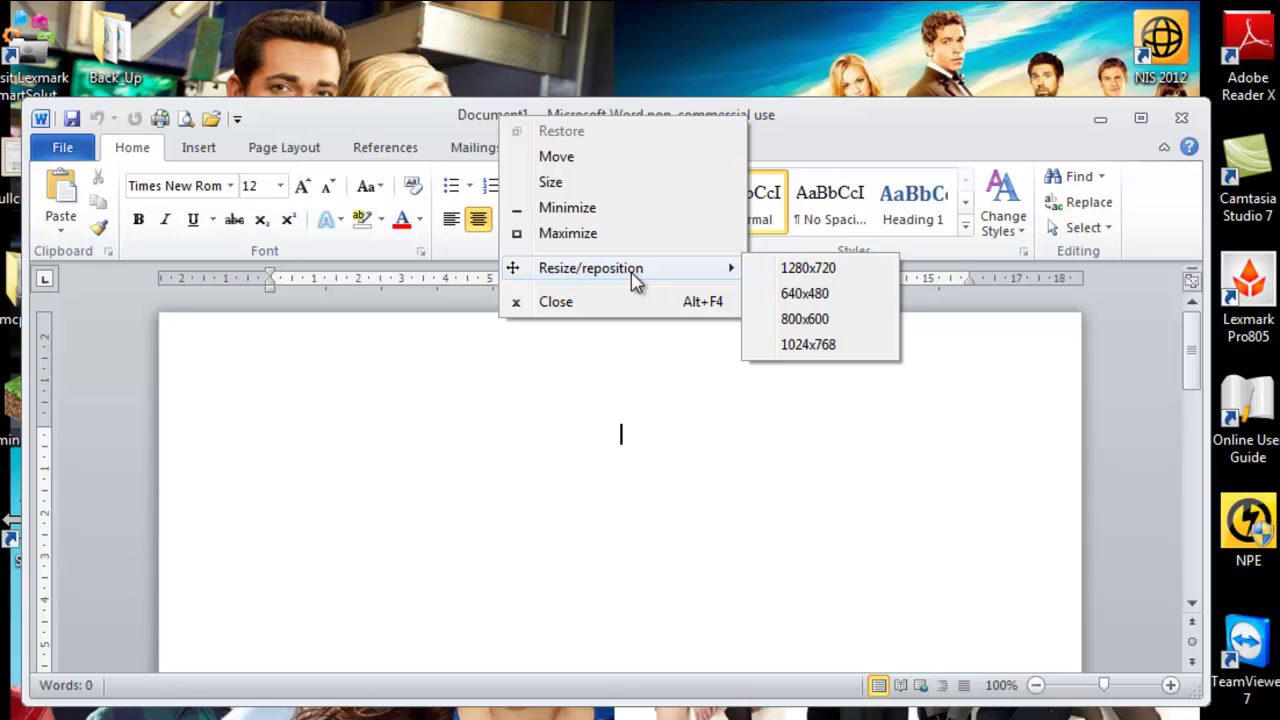
left_click(790, 270)
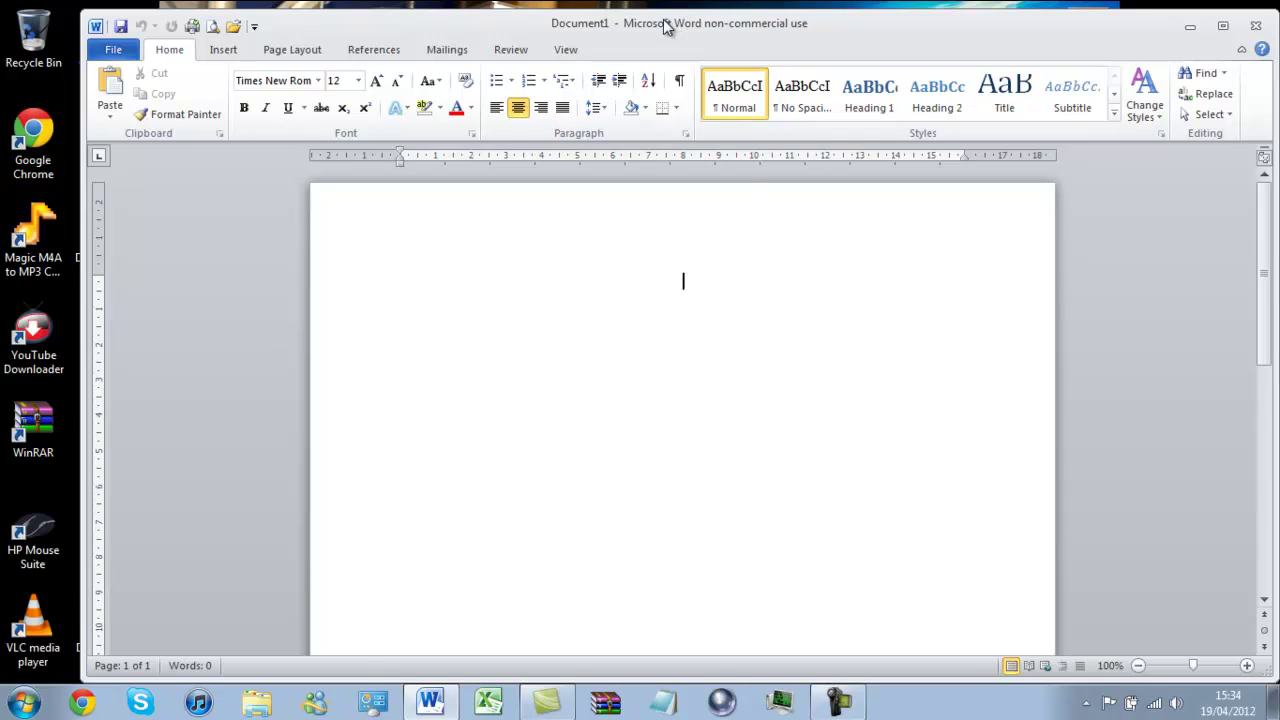
Shift the Word window slightly and resize it to 640x480 with Sizer
left_click_drag(666, 23, 634, 27)
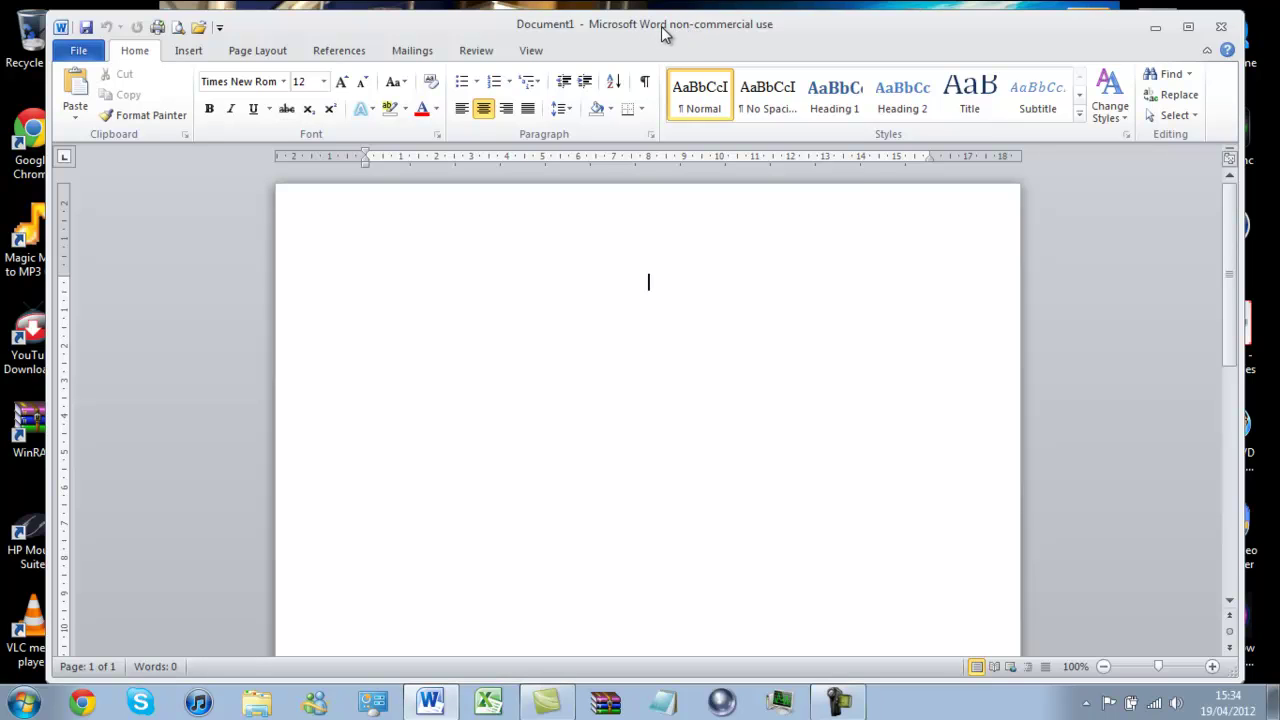
right_click(661, 26)
mouse_move(750, 150)
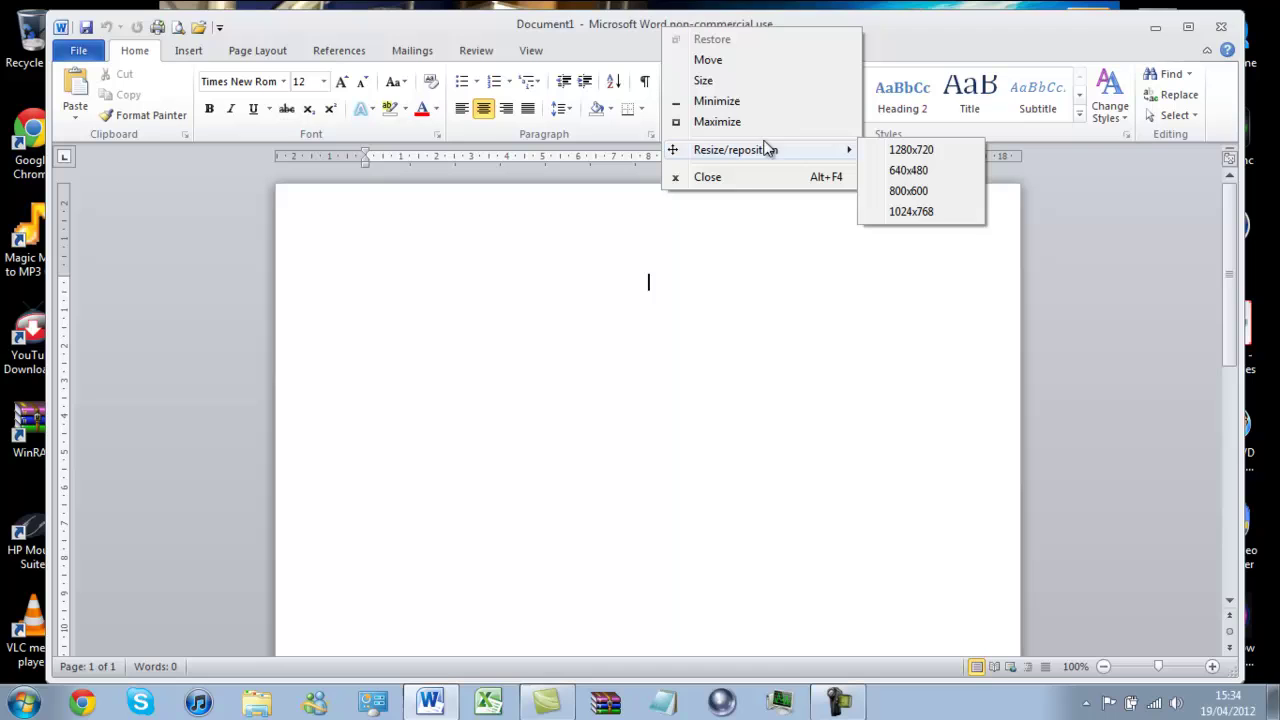
left_click(894, 174)
Move the Word window toward the middle of the desktop and enlarge it slightly freehand from its corner
left_click_drag(424, 40, 721, 91)
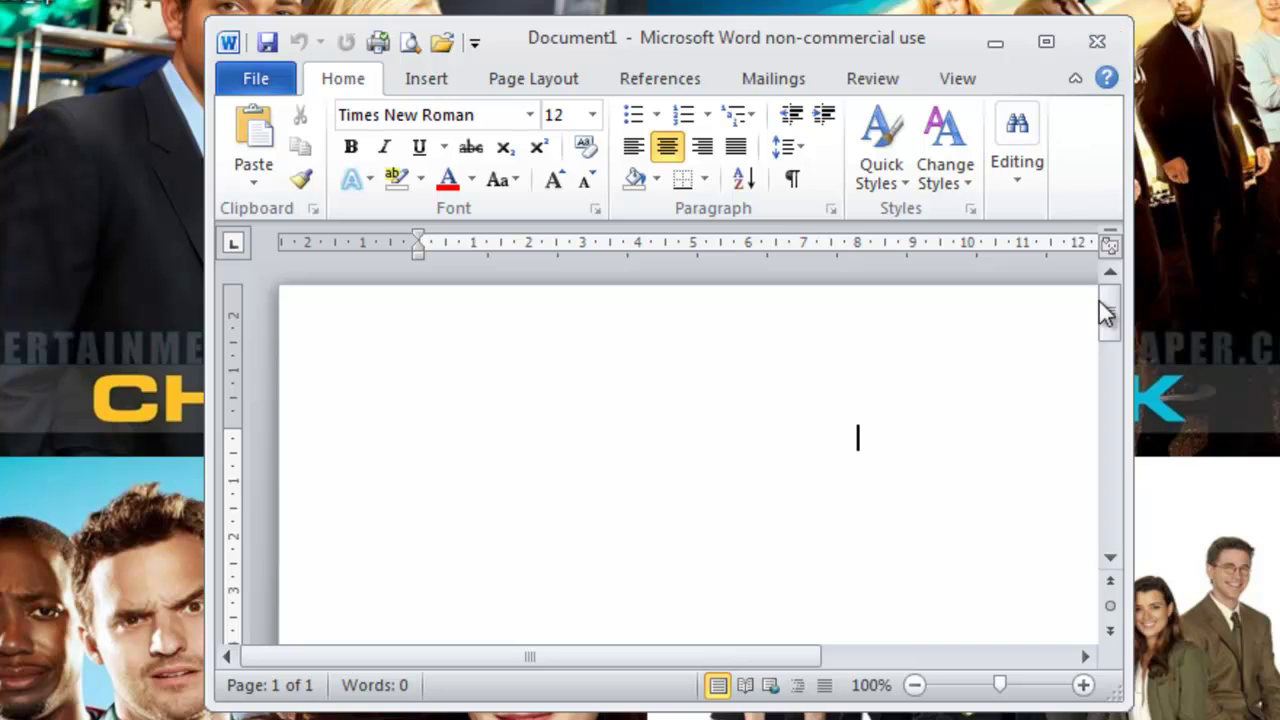
left_click_drag(1112, 692, 1172, 711)
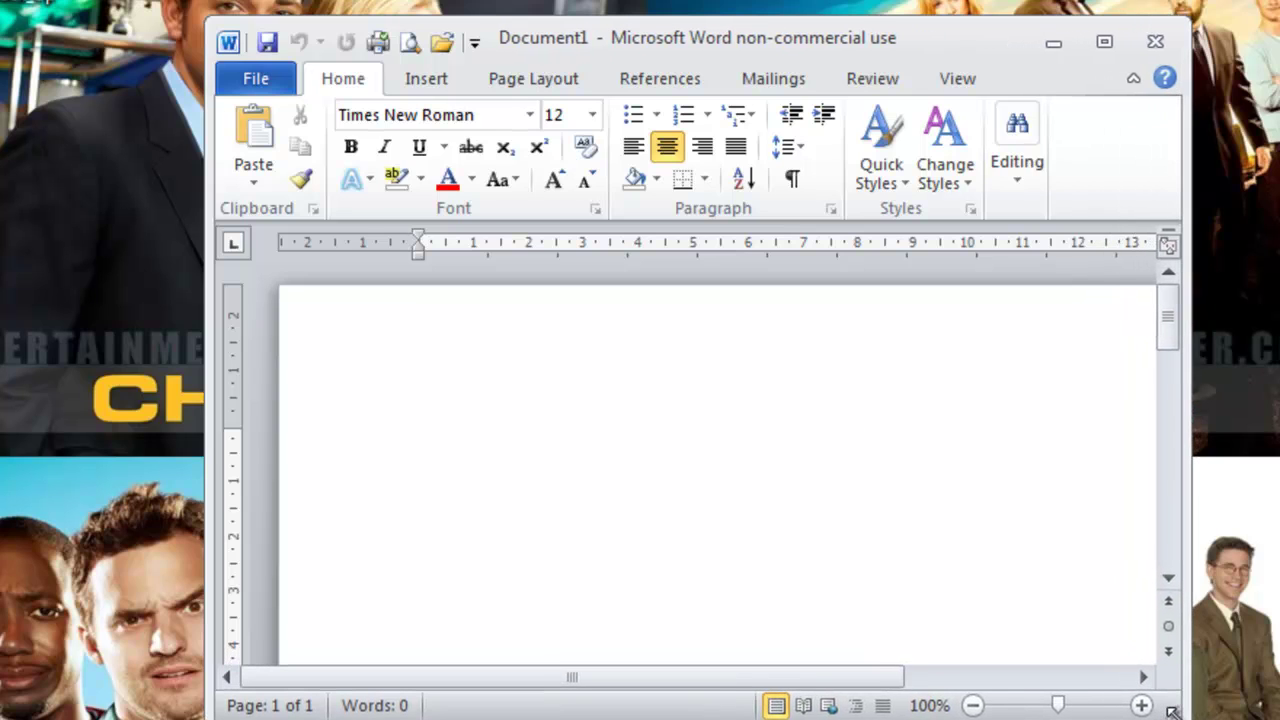